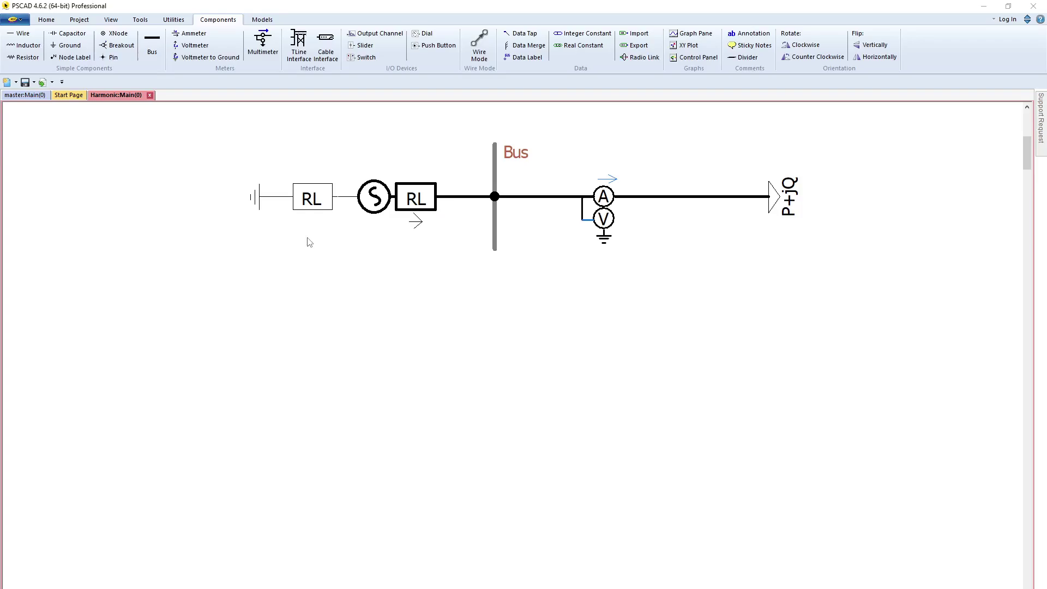
# - Review the voltage source's parameters and leave them unchanged
pyautogui.doubleClick(373, 196)
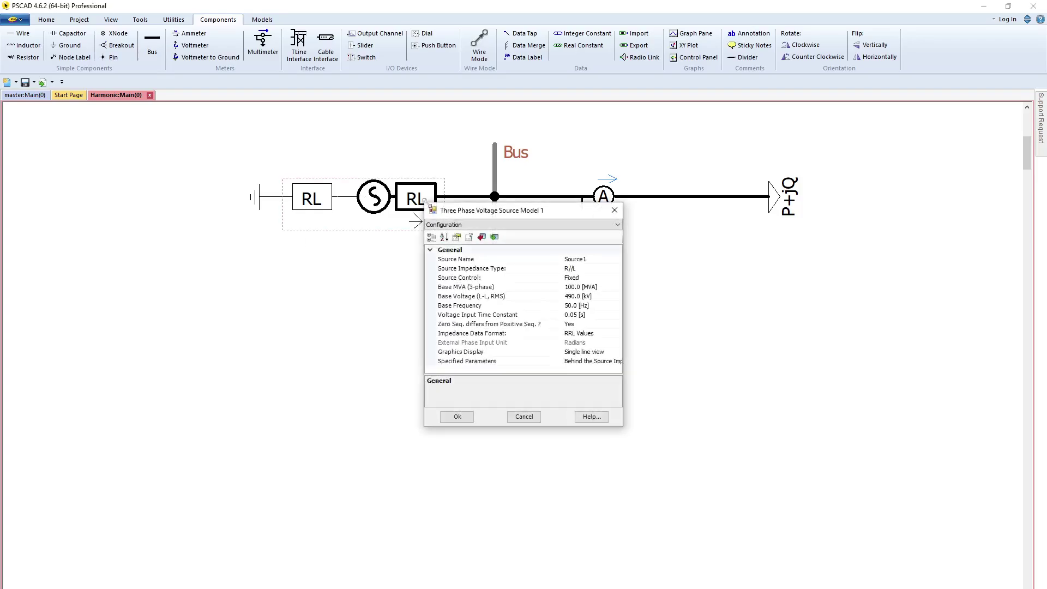
pyautogui.click(614, 211)
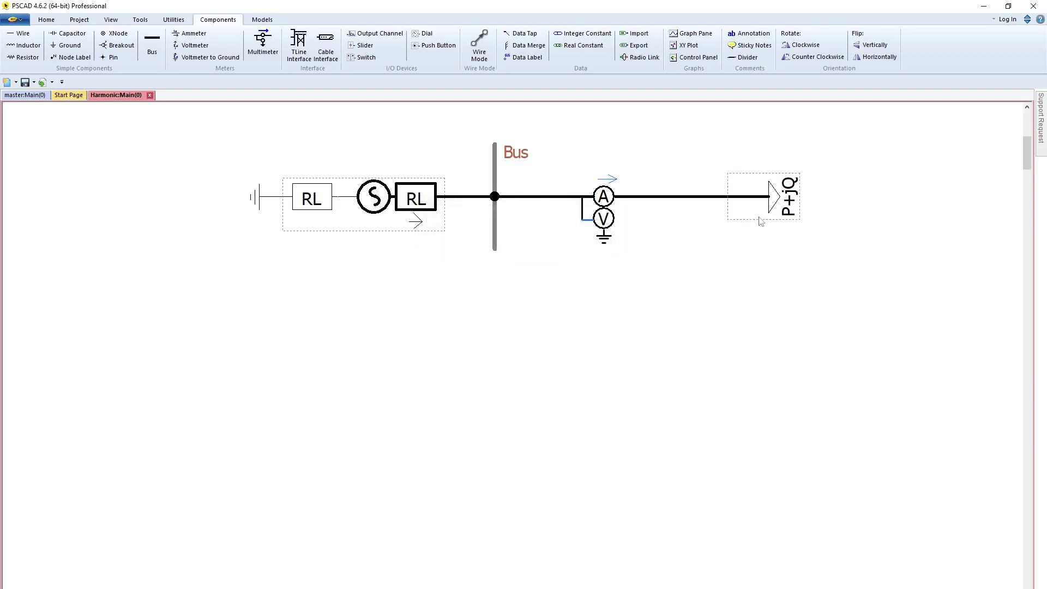
# - In the multimeter settings, enable instantaneous voltage measurement
pyautogui.doubleClick(606, 217)
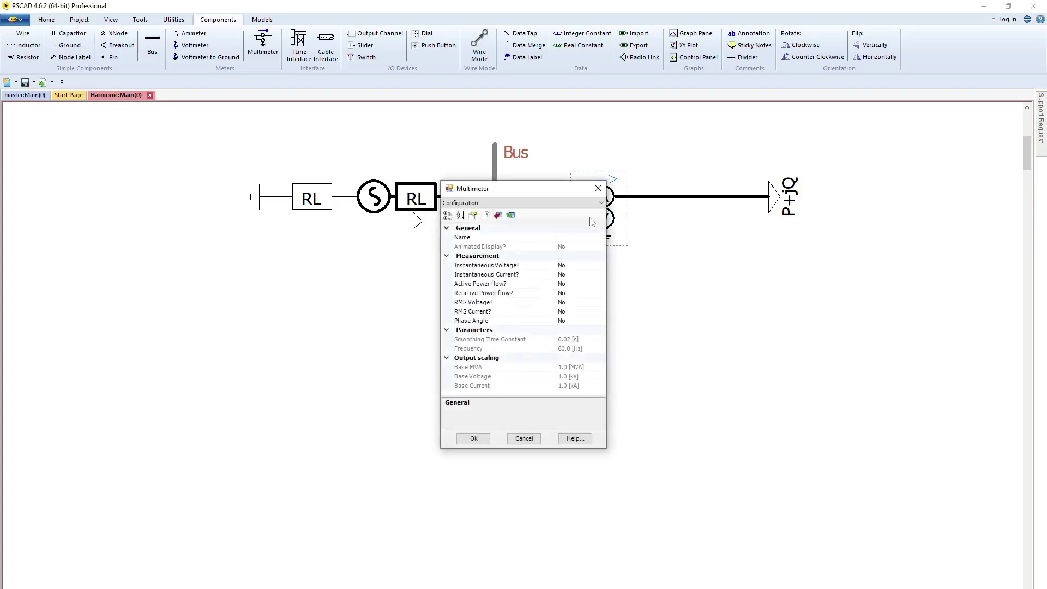
pyautogui.click(583, 265)
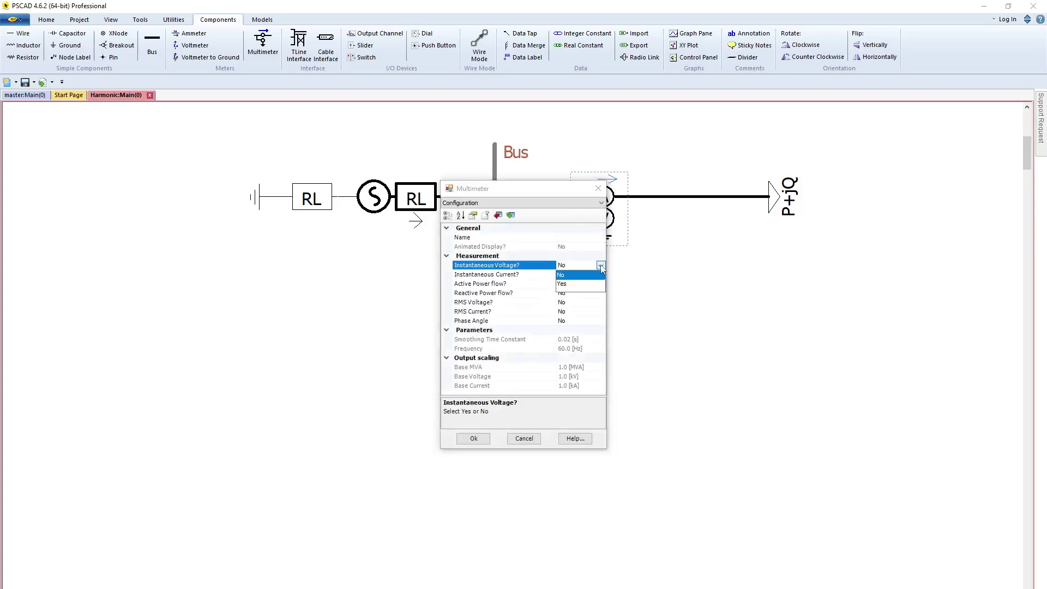
pyautogui.click(573, 275)
# - On the Signal Names page, name the instantaneous voltage signal U and confirm
pyautogui.click(523, 202)
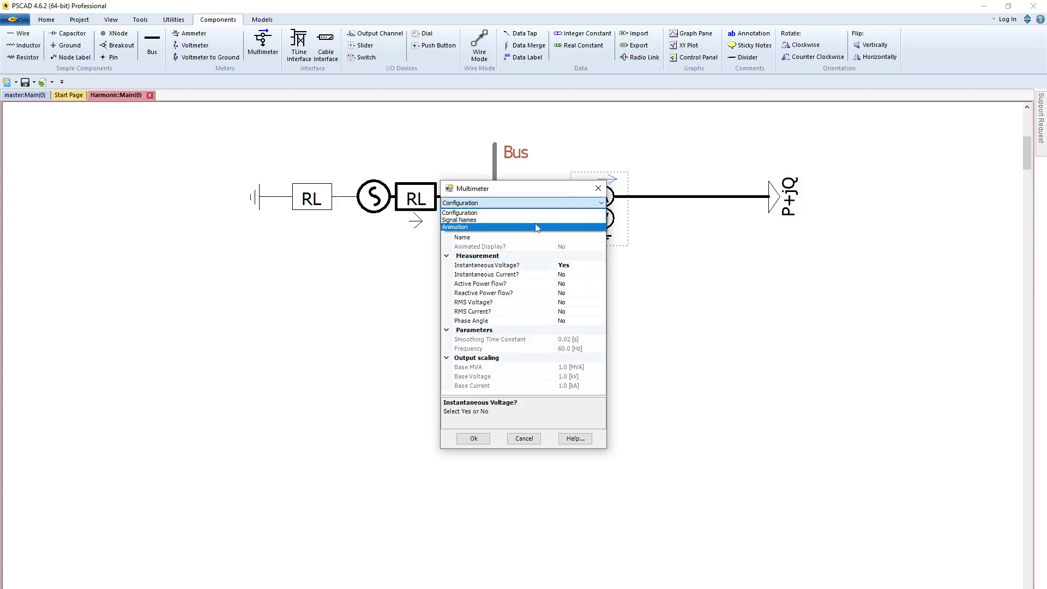
pyautogui.click(524, 221)
pyautogui.click(583, 244)
pyautogui.write('U')
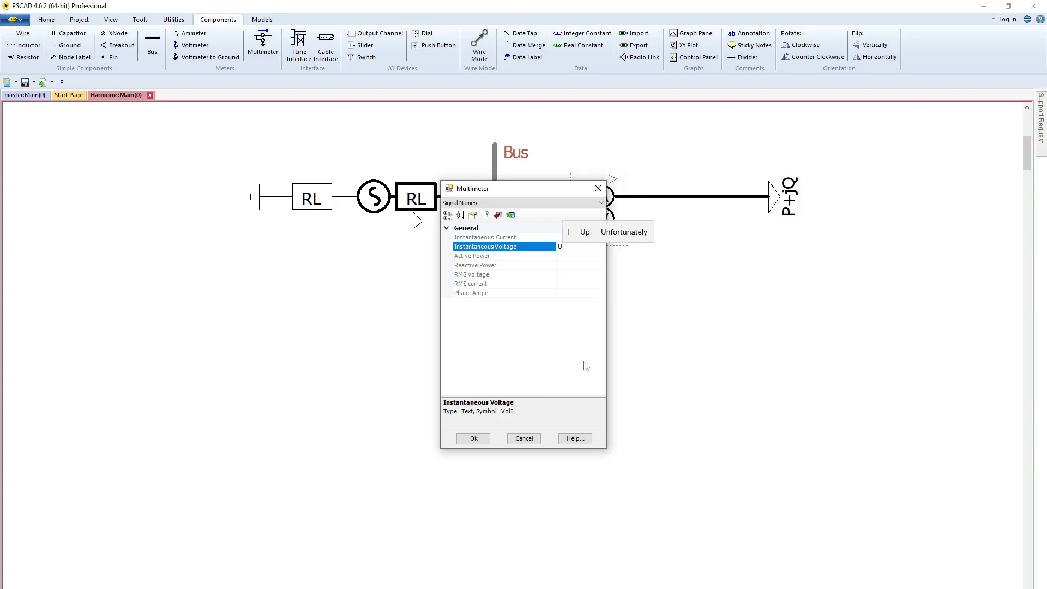
pyautogui.click(474, 439)
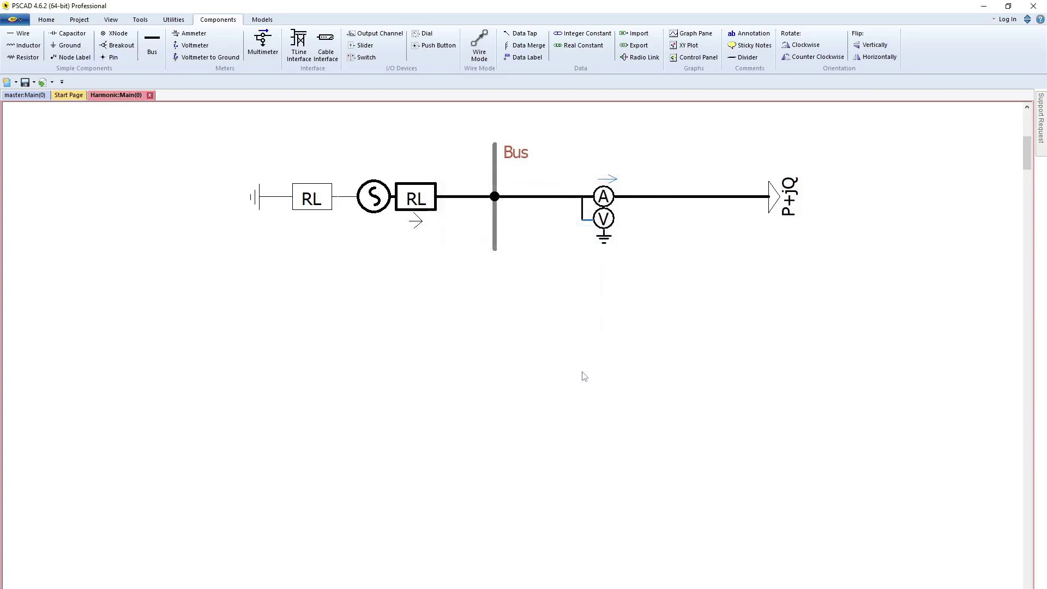
pyautogui.click(494, 172)
# - Place a data label below the circuit and set its signal name to U
pyautogui.moveTo(524, 57)
pyautogui.mouseDown()
pyautogui.moveTo(276, 411)
pyautogui.moveTo(128, 409)
pyautogui.mouseUp()
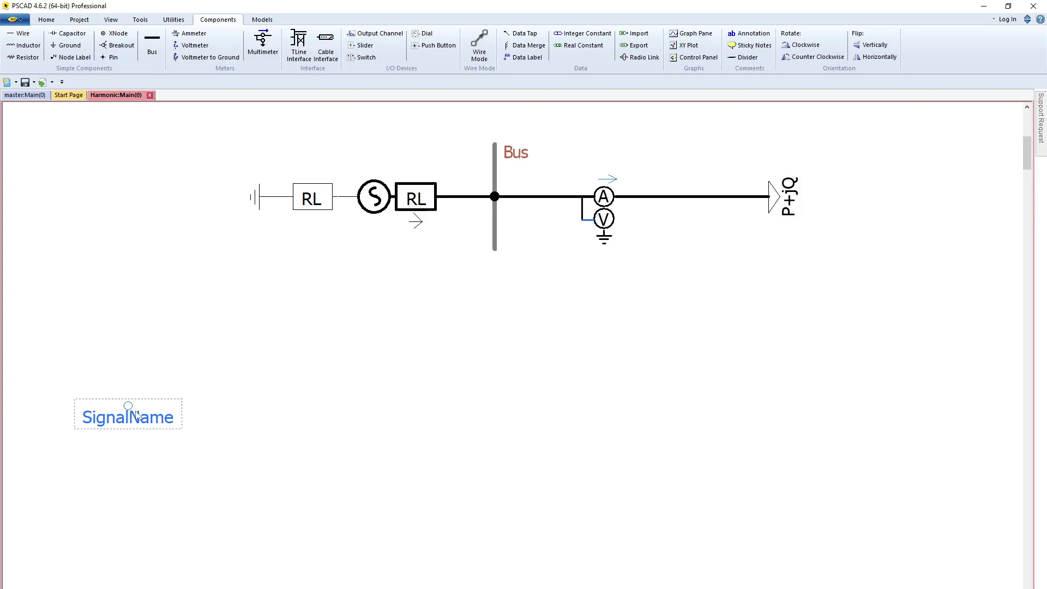
pyautogui.doubleClick(133, 416)
pyautogui.click(556, 260)
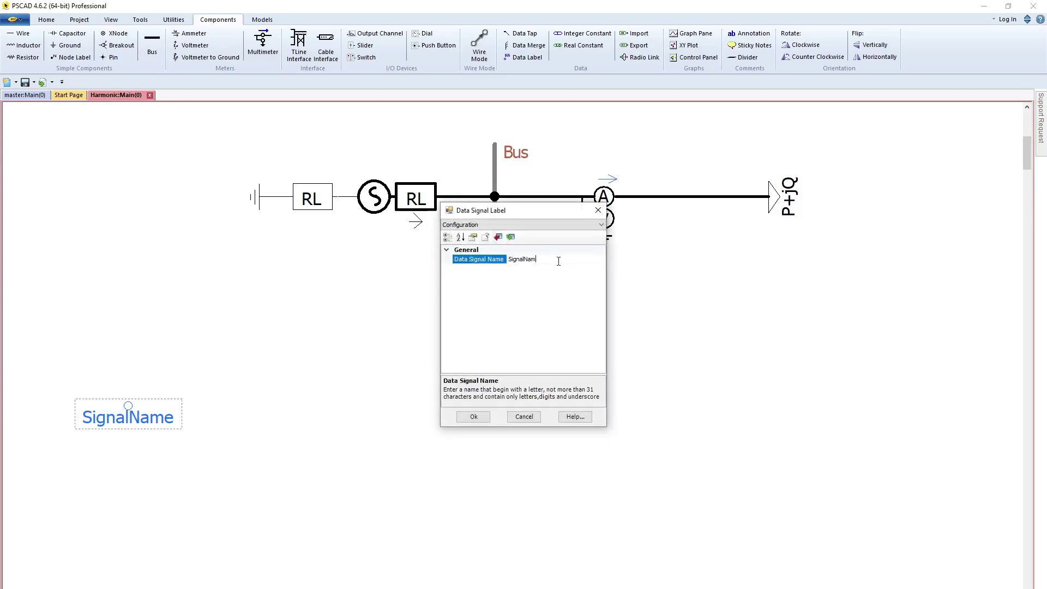
pyautogui.press('BackSpace')
pyautogui.press('BackSpace')
pyautogui.press('BackSpace')
pyautogui.write('u')
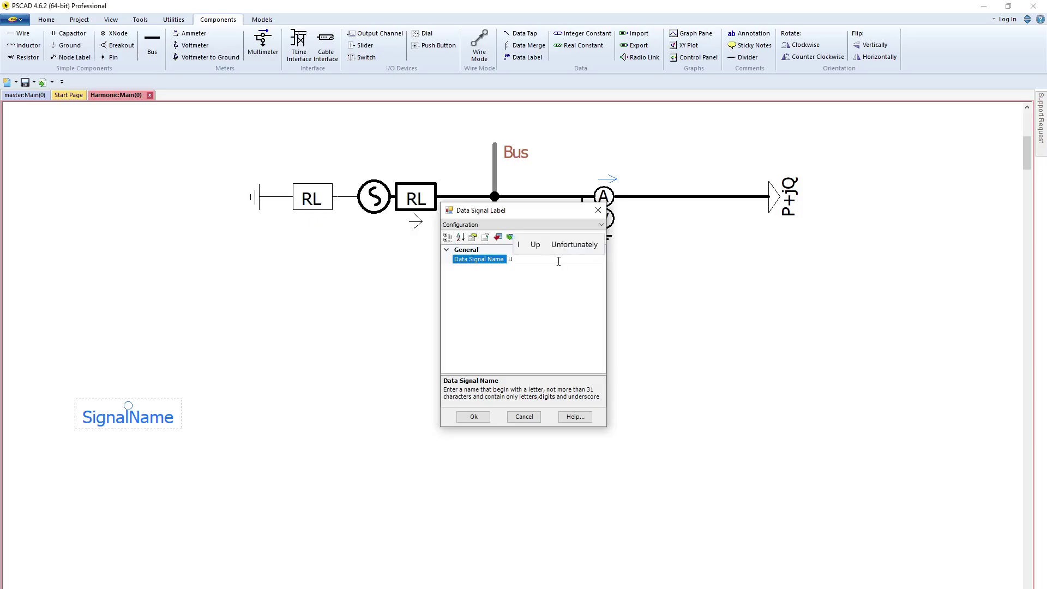
pyautogui.click(477, 418)
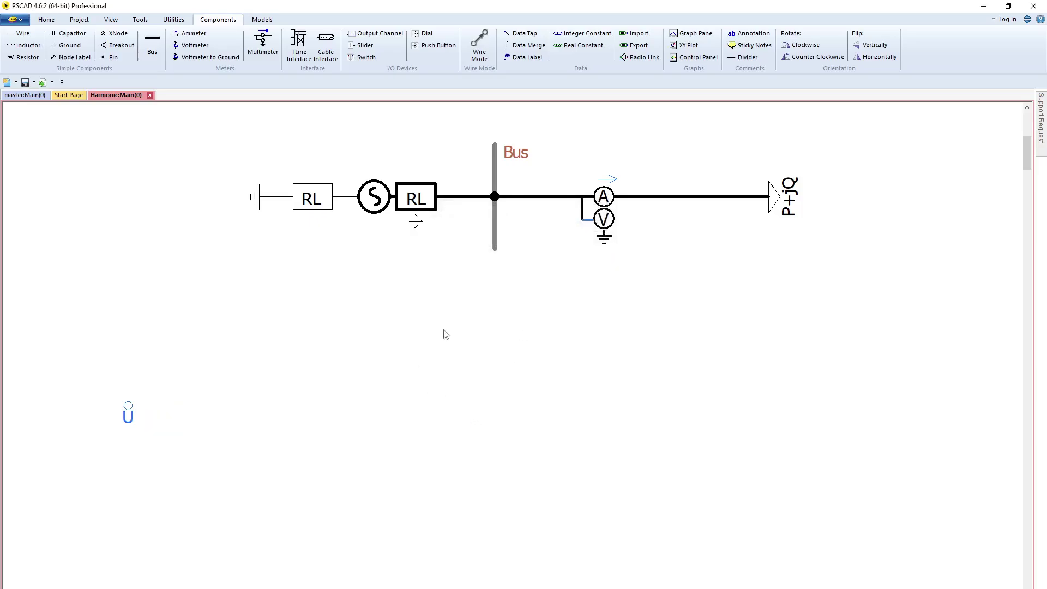
# - Place three data taps stacked to the right of the U label
pyautogui.click(520, 34)
pyautogui.click(221, 401)
pyautogui.moveTo(214, 434)
pyautogui.keyDown('ctrl'); pyautogui.mouseDown()
pyautogui.moveTo(220, 446)
pyautogui.moveTo(190, 475)
pyautogui.moveTo(218, 501)
pyautogui.mouseUp(); pyautogui.keyUp('ctrl')
pyautogui.moveTo(128, 413)
pyautogui.mouseDown()
pyautogui.moveTo(147, 356)
pyautogui.moveTo(127, 387)
pyautogui.mouseUp()
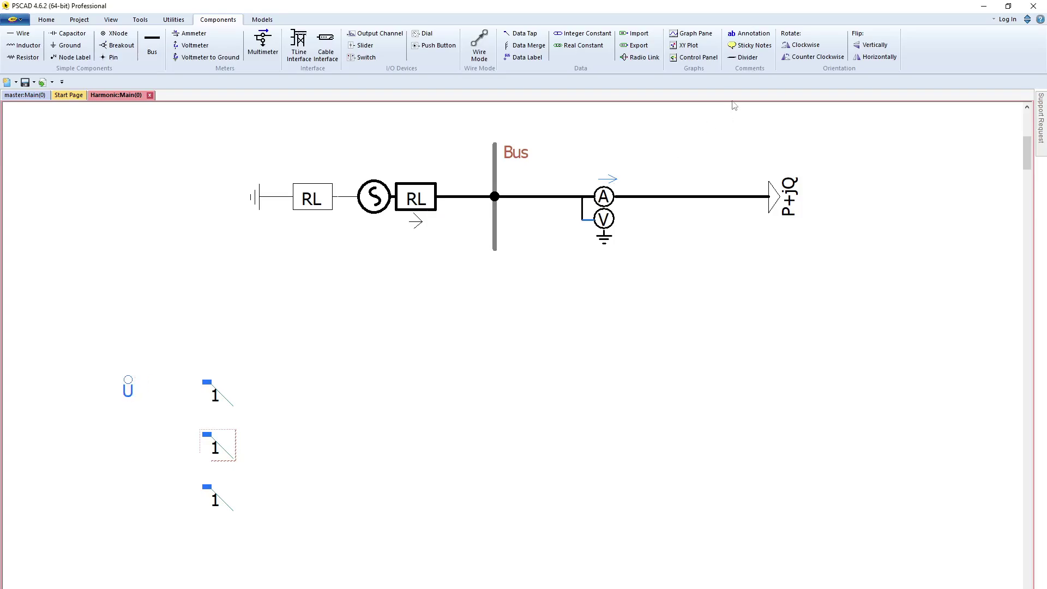
# - Wire the U label through all three data tap nodes
pyautogui.click(480, 47)
pyautogui.click(129, 382)
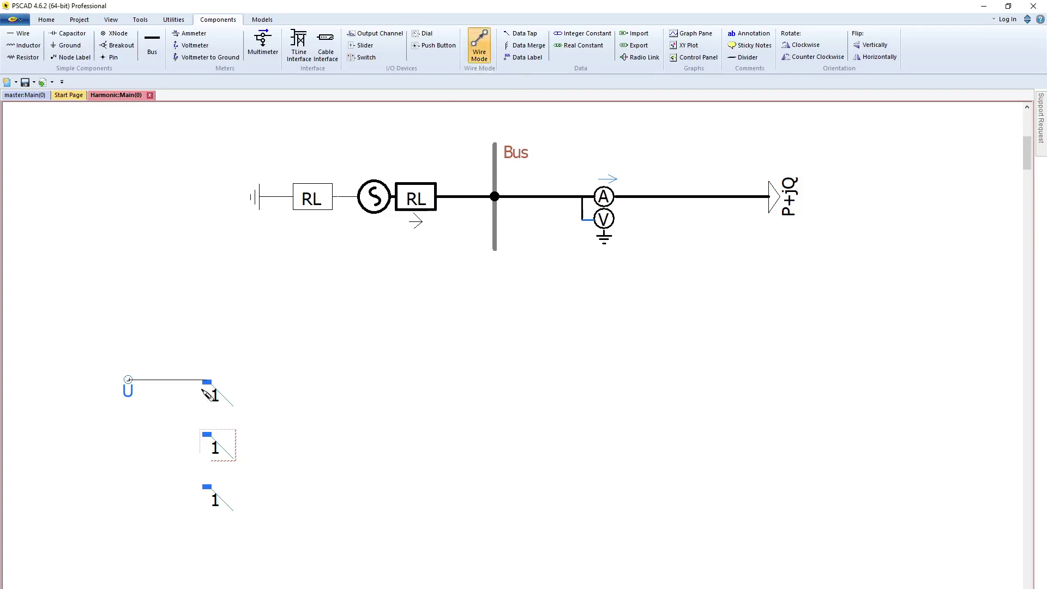
pyautogui.click(207, 382)
pyautogui.click(207, 435)
pyautogui.click(208, 489)
pyautogui.rightClick(212, 493)
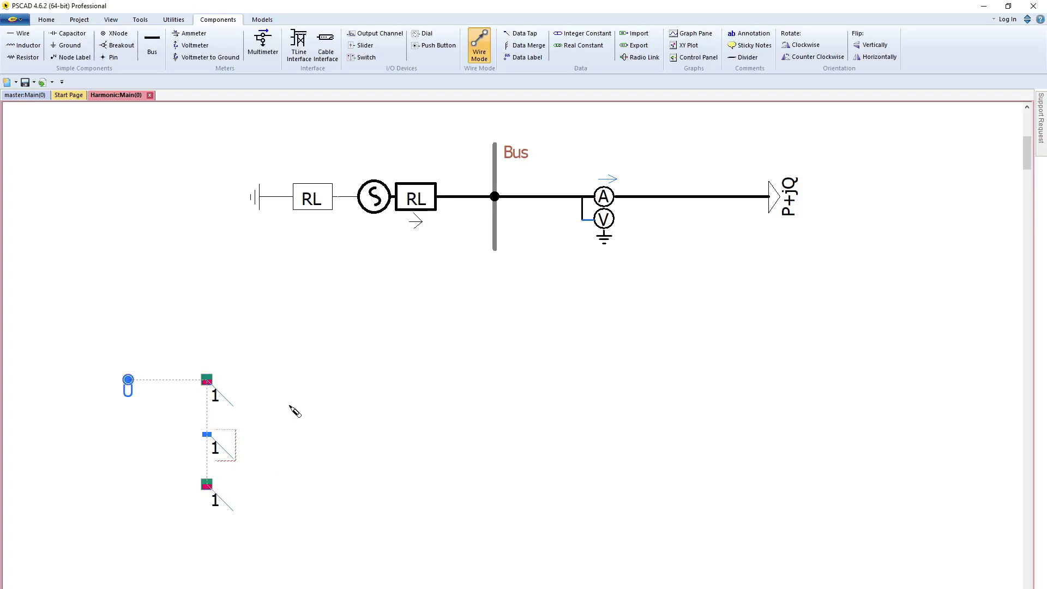
# - Leave wire mode and set the second tap's start index to 2
pyautogui.press('Escape')
pyautogui.click(221, 397)
pyautogui.doubleClick(216, 448)
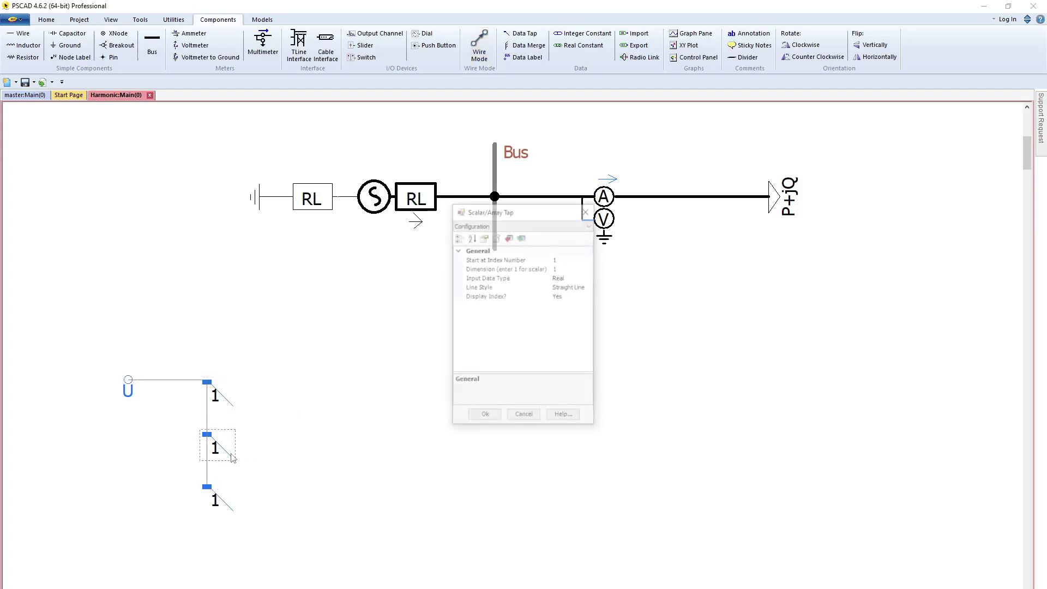
pyautogui.click(566, 260)
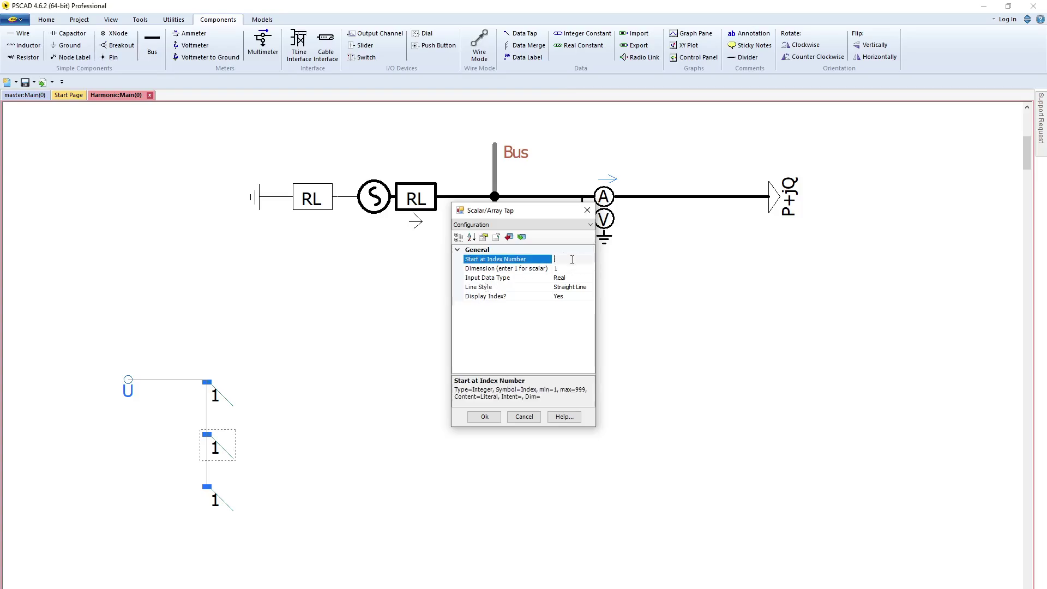
pyautogui.write('2')
pyautogui.click(485, 417)
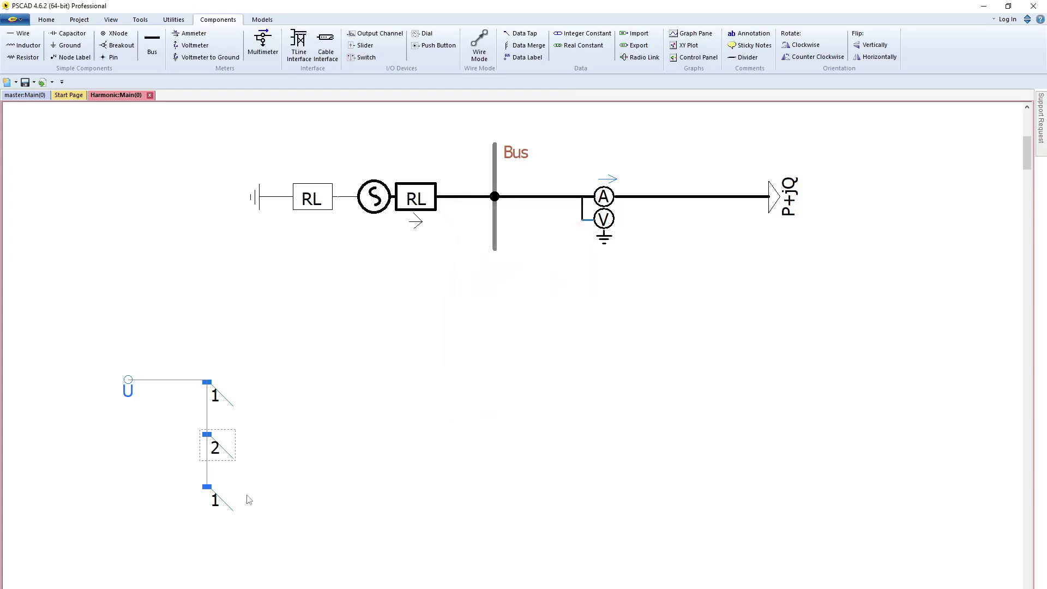
# - Set the third tap's start index to 3
pyautogui.doubleClick(217, 500)
pyautogui.click(570, 261)
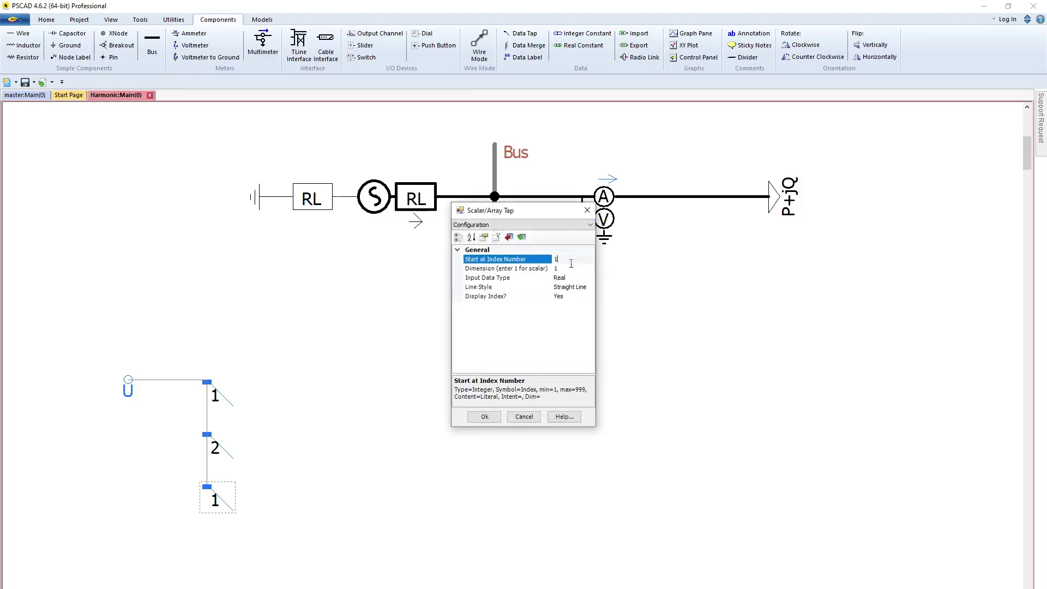
pyautogui.write('3')
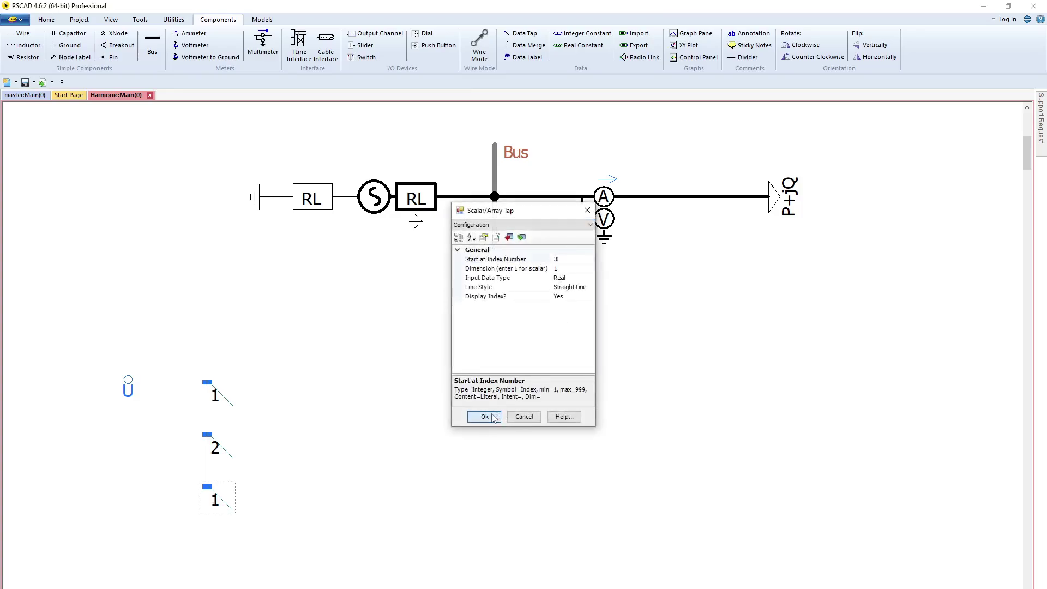
pyautogui.click(495, 418)
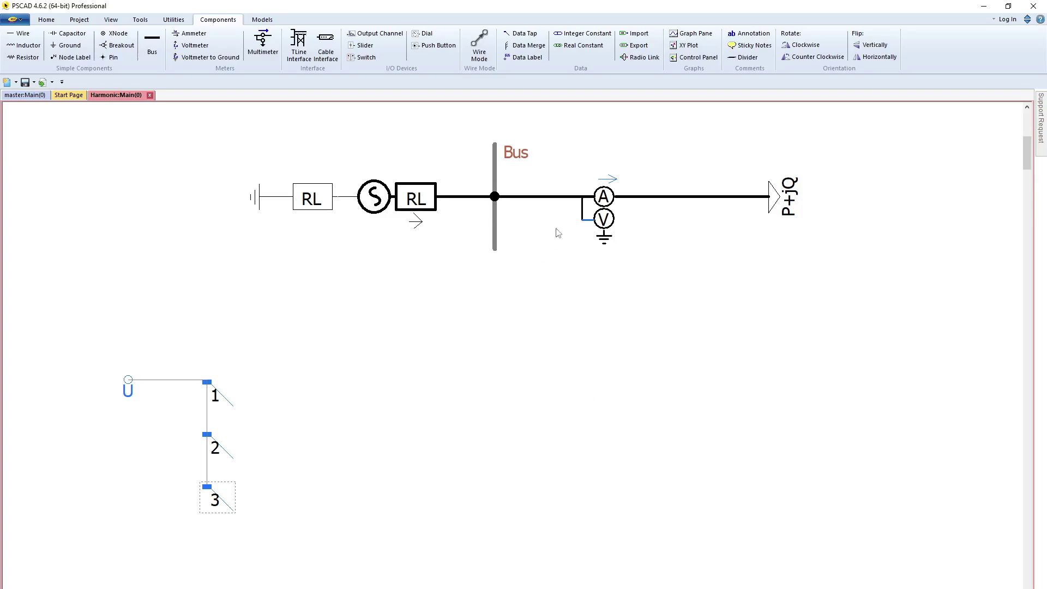
# - Place an output channel on the canvas and browse the CSMF control blocks
pyautogui.moveTo(379, 34)
pyautogui.mouseDown()
pyautogui.moveTo(801, 406)
pyautogui.moveTo(638, 434)
pyautogui.mouseUp()
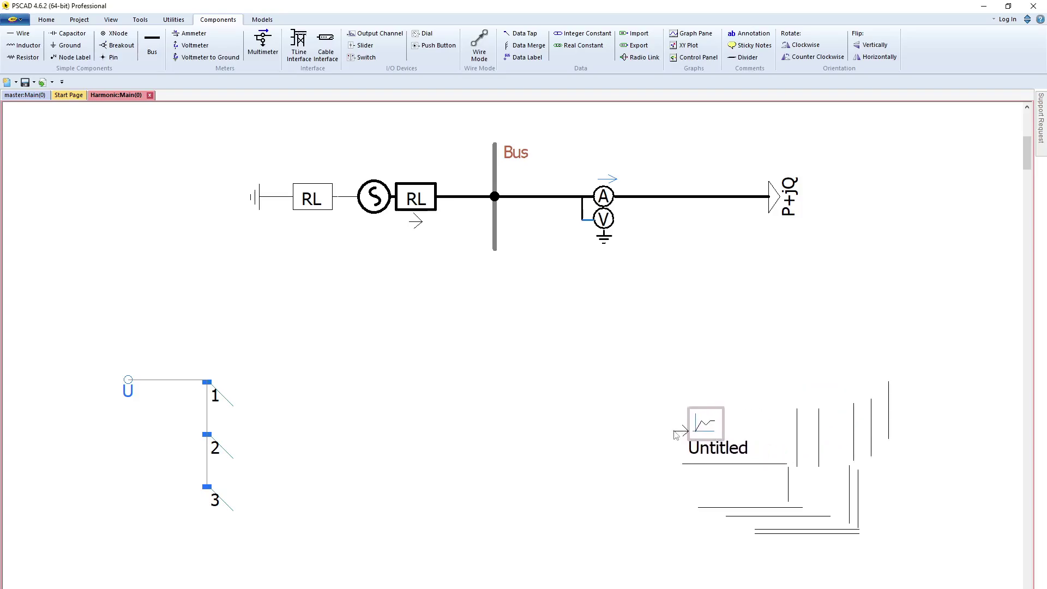
pyautogui.click(610, 355)
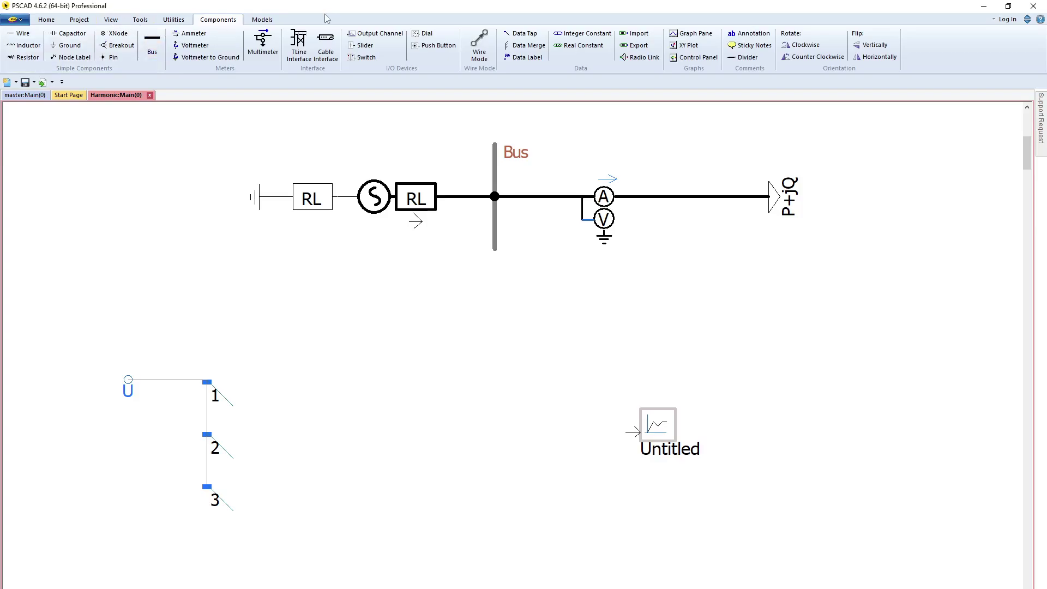
pyautogui.click(263, 19)
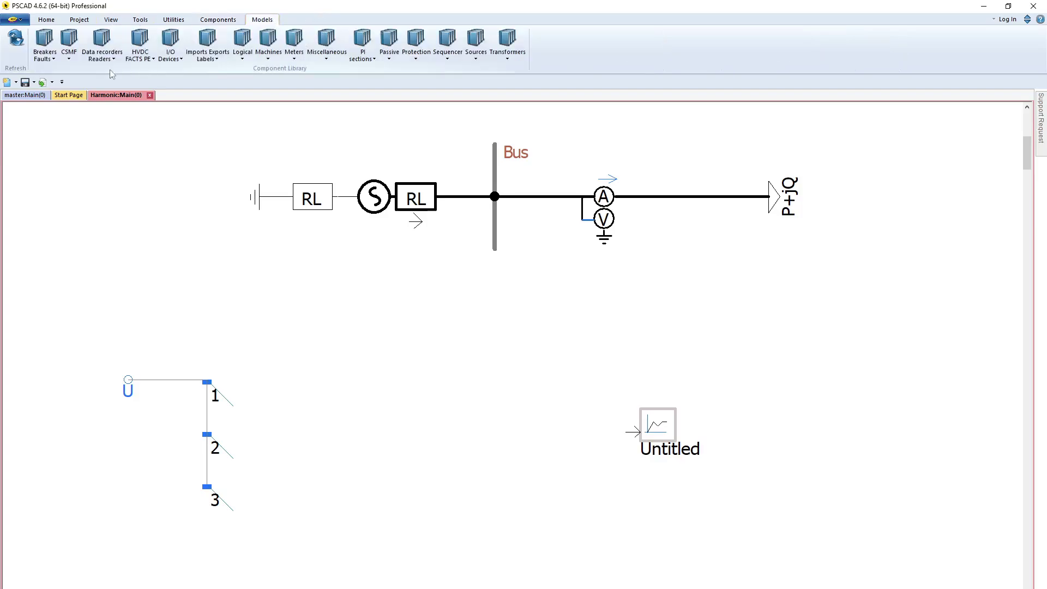
pyautogui.click(76, 57)
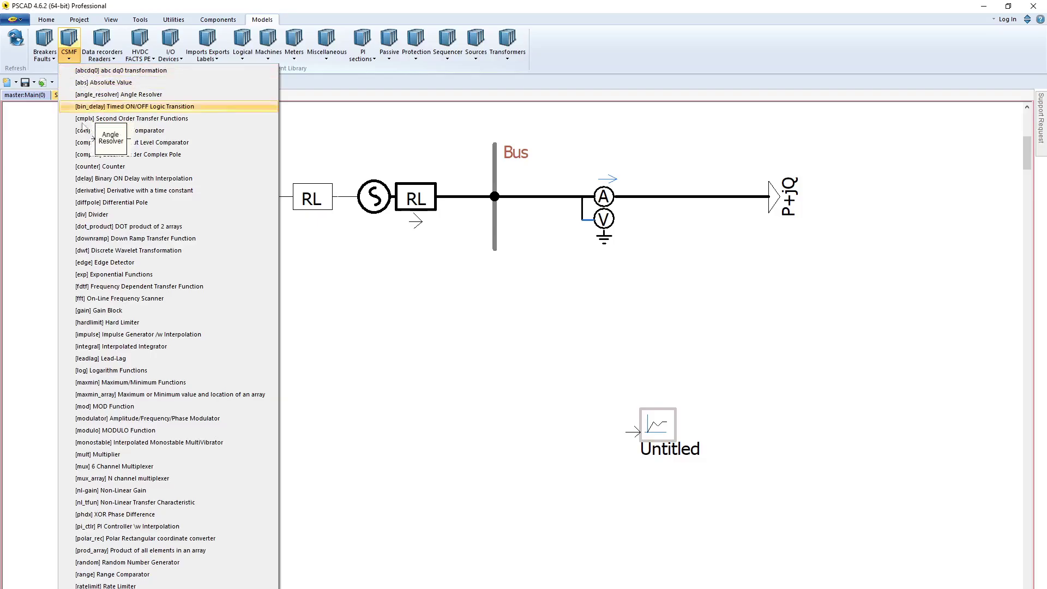
# - Place a [div] Divider block left of the Untitled graph output
pyautogui.click(92, 214)
pyautogui.moveTo(328, 311); pyautogui.dragTo(547, 437)
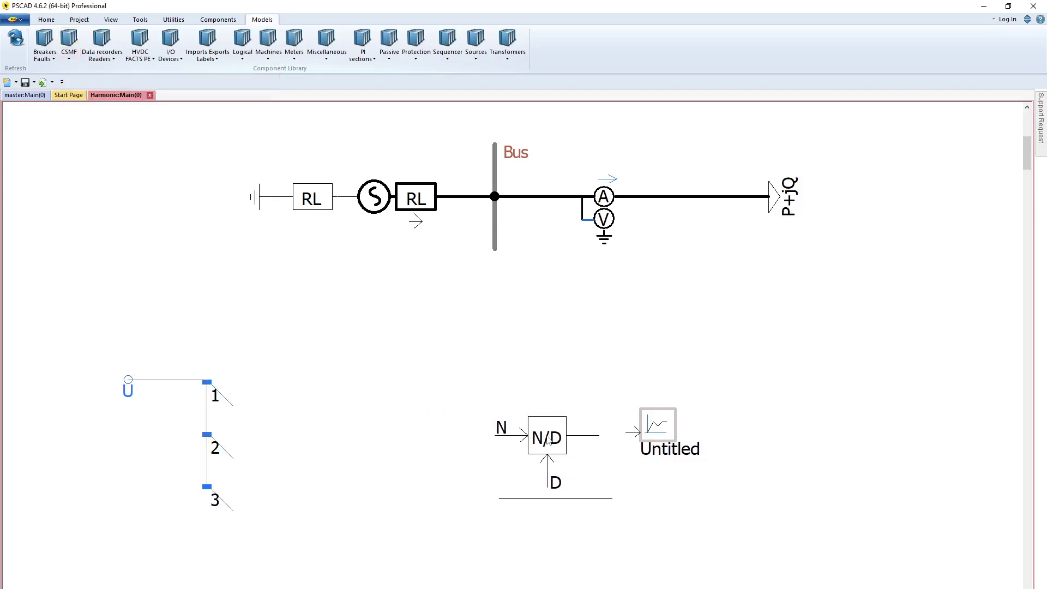
pyautogui.click(546, 438)
pyautogui.click(68, 58)
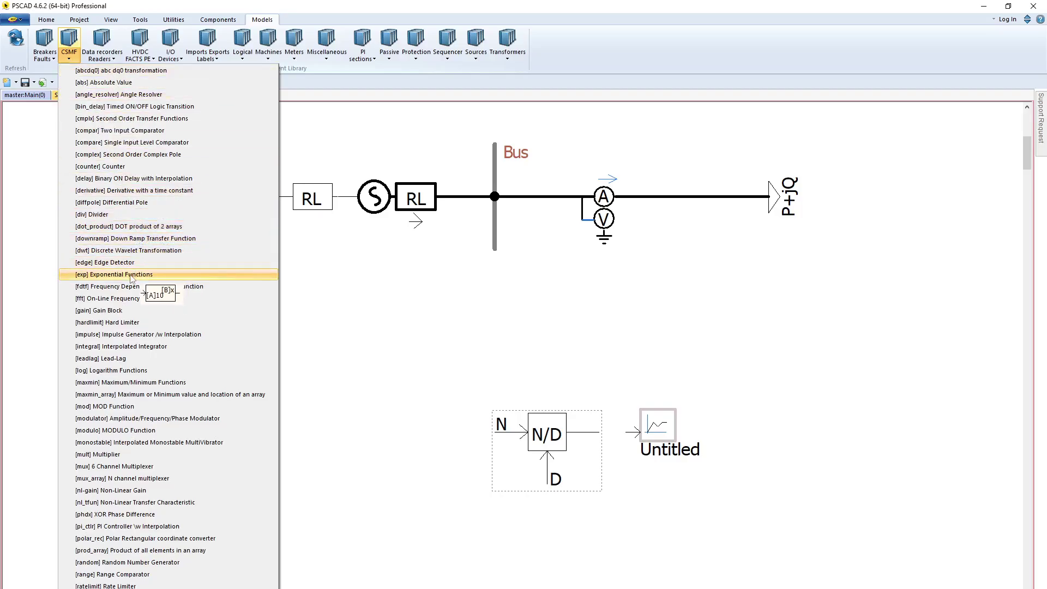
# - Place an FFT On-Line Frequency Scanner on label 1 and move the divider above the graph
pyautogui.click(107, 298)
pyautogui.moveTo(327, 368)
pyautogui.mouseDown()
pyautogui.moveTo(354, 412)
pyautogui.moveTo(339, 409)
pyautogui.mouseUp()
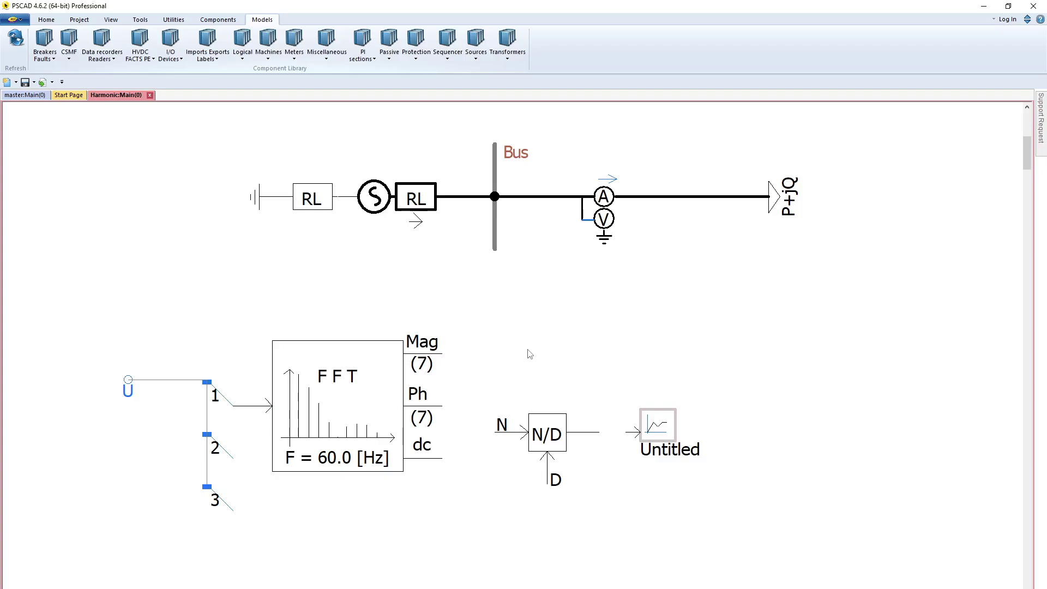
pyautogui.click(538, 438)
pyautogui.moveTo(544, 450); pyautogui.dragTo(543, 357)
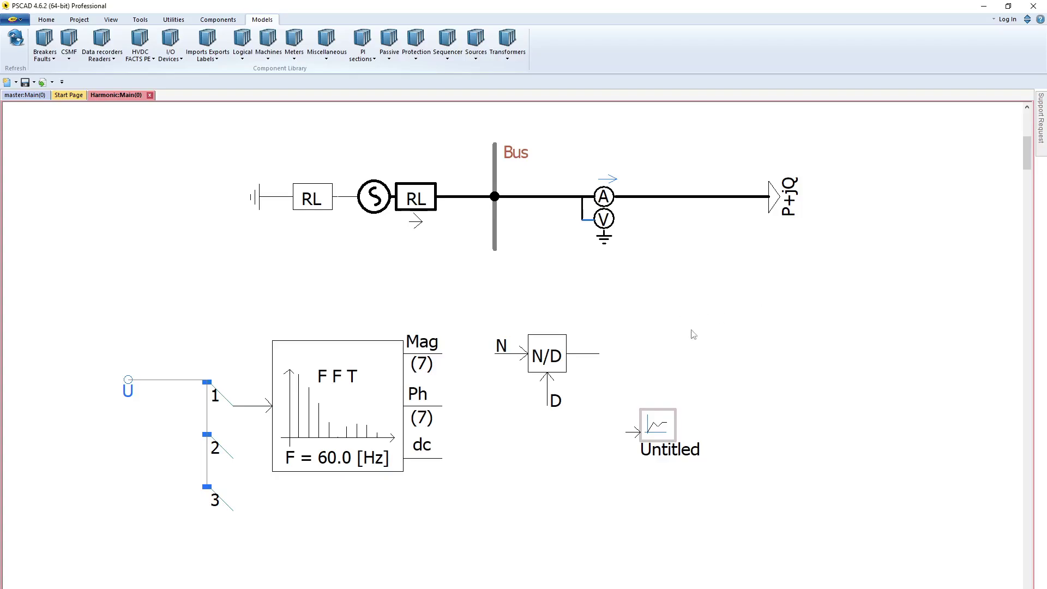
# - Paste a copy of signal label 1 beside the divider's N input
pyautogui.click(235, 395)
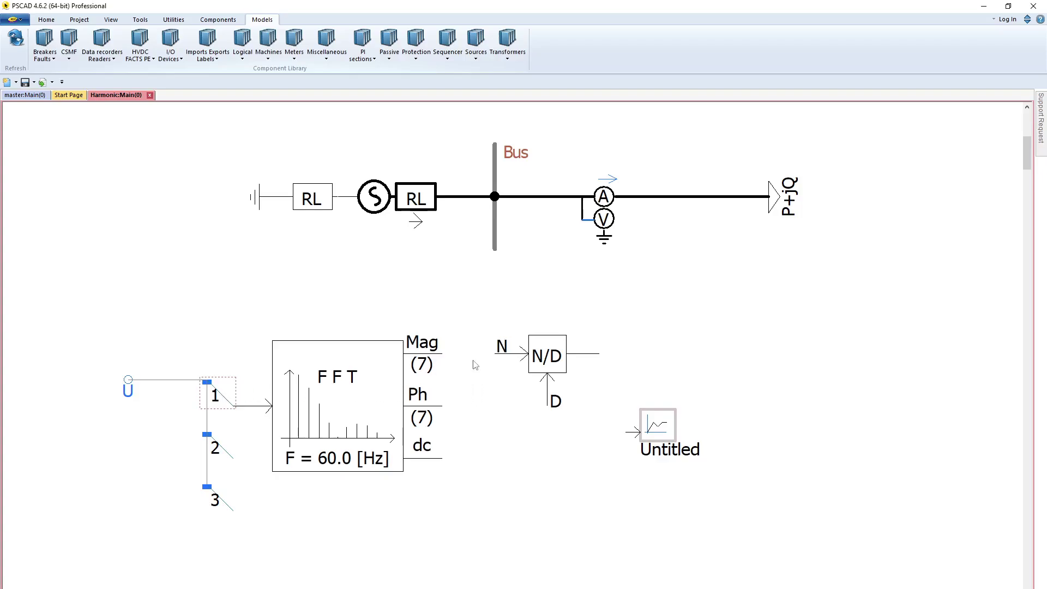
pyautogui.hotkey('ctrl', 'v')
pyautogui.moveTo(450, 343); pyautogui.dragTo(478, 370)
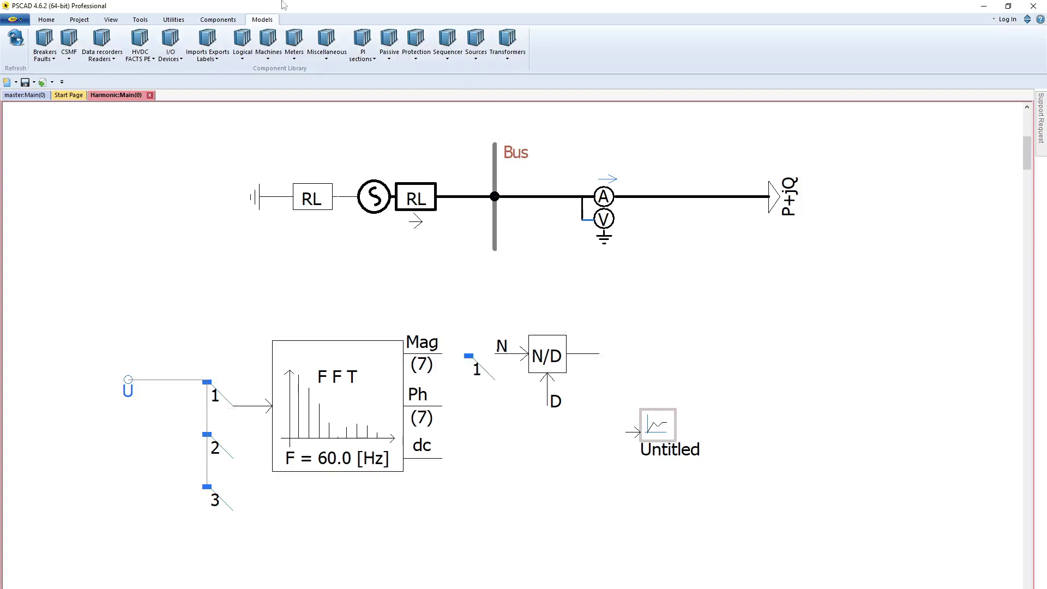
# - Wire the FFT Mag output via label 1 to divider inputs N and D, and attach the graph to its output
pyautogui.click(46, 18)
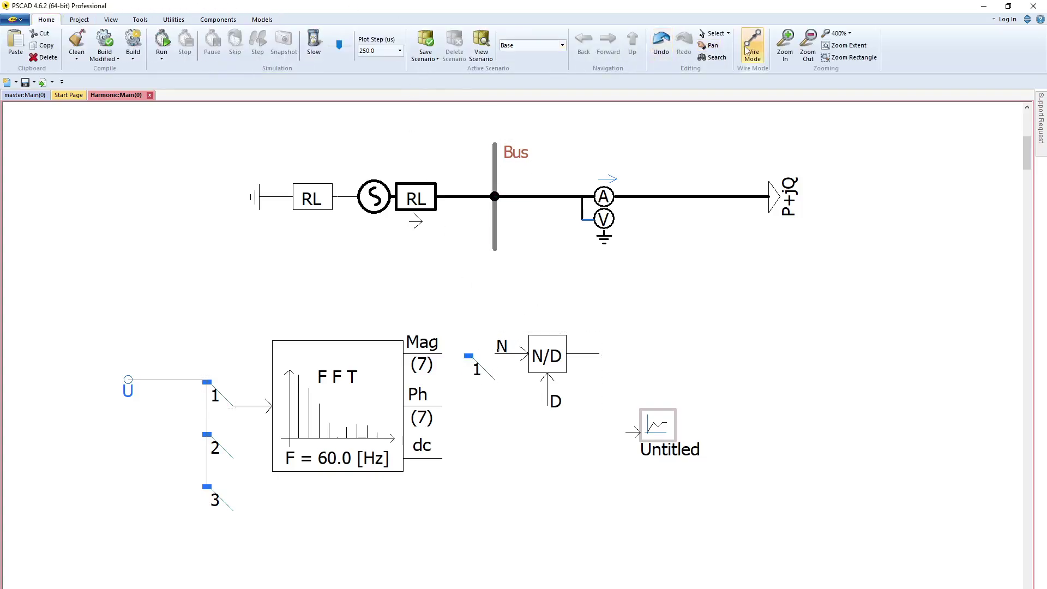
pyautogui.moveTo(469, 356)
pyautogui.mouseDown()
pyautogui.moveTo(442, 354)
pyautogui.moveTo(494, 354)
pyautogui.mouseUp()
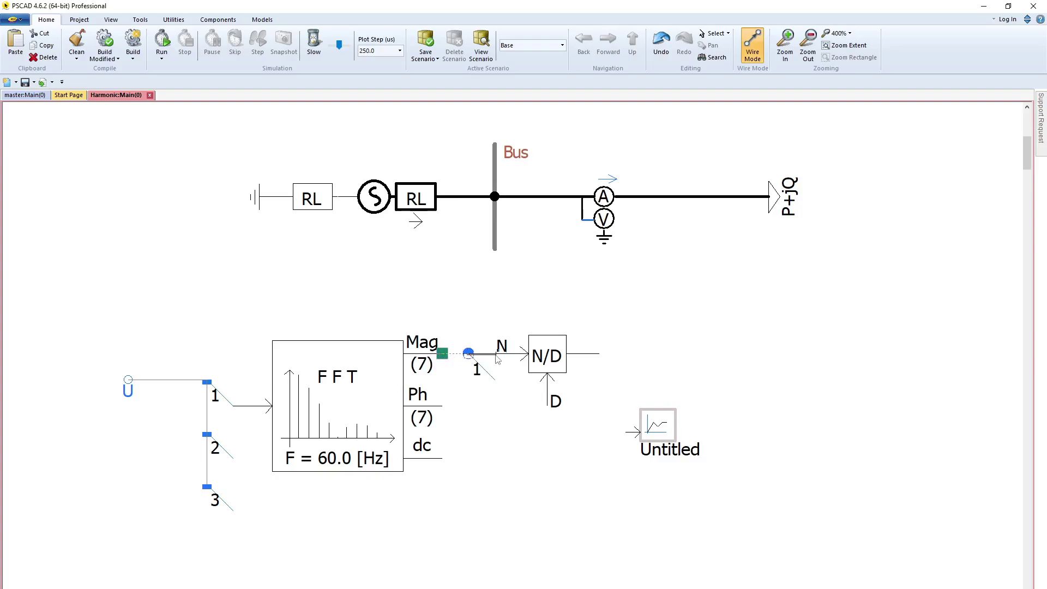
pyautogui.click(495, 380)
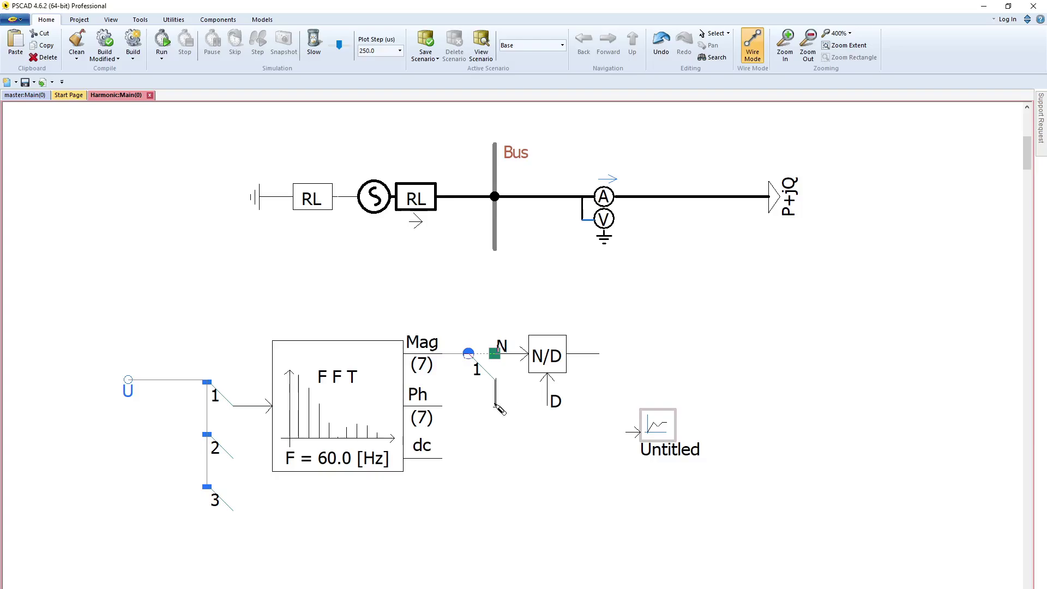
pyautogui.click(494, 405)
pyautogui.click(550, 406)
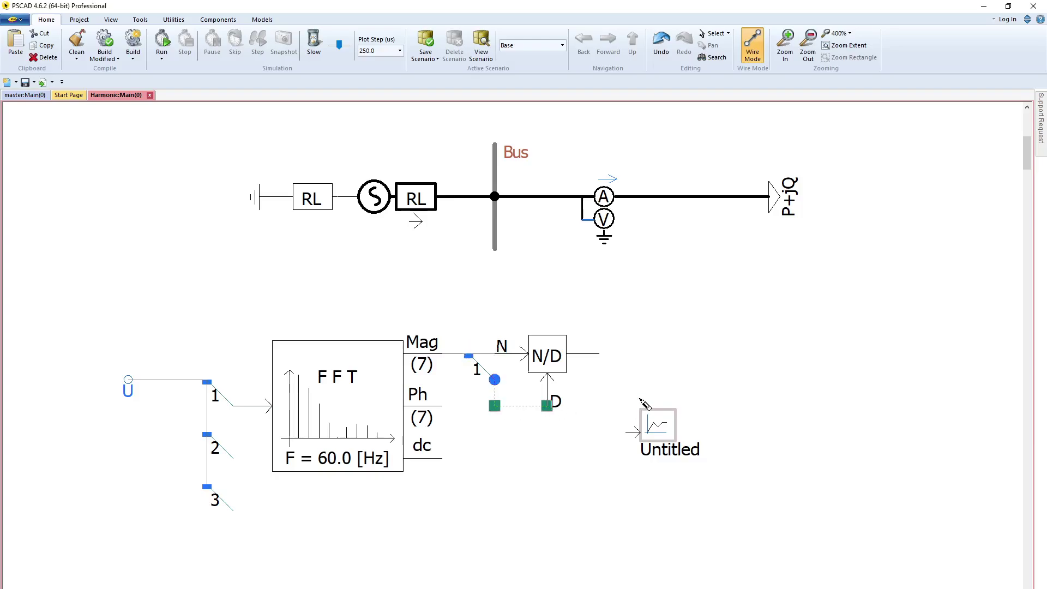
pyautogui.moveTo(657, 424); pyautogui.dragTo(630, 348)
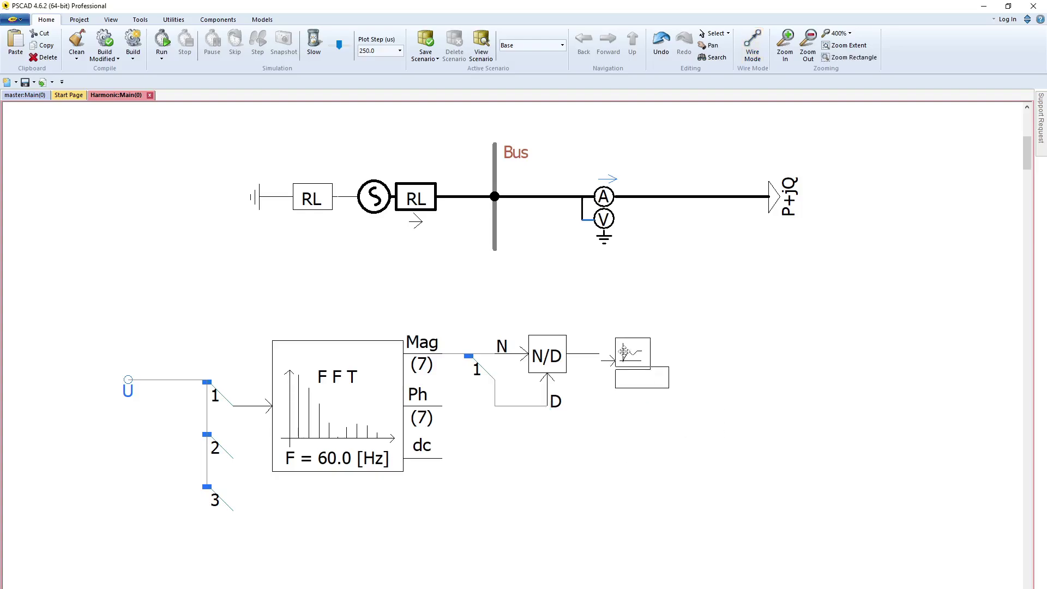
pyautogui.click(812, 339)
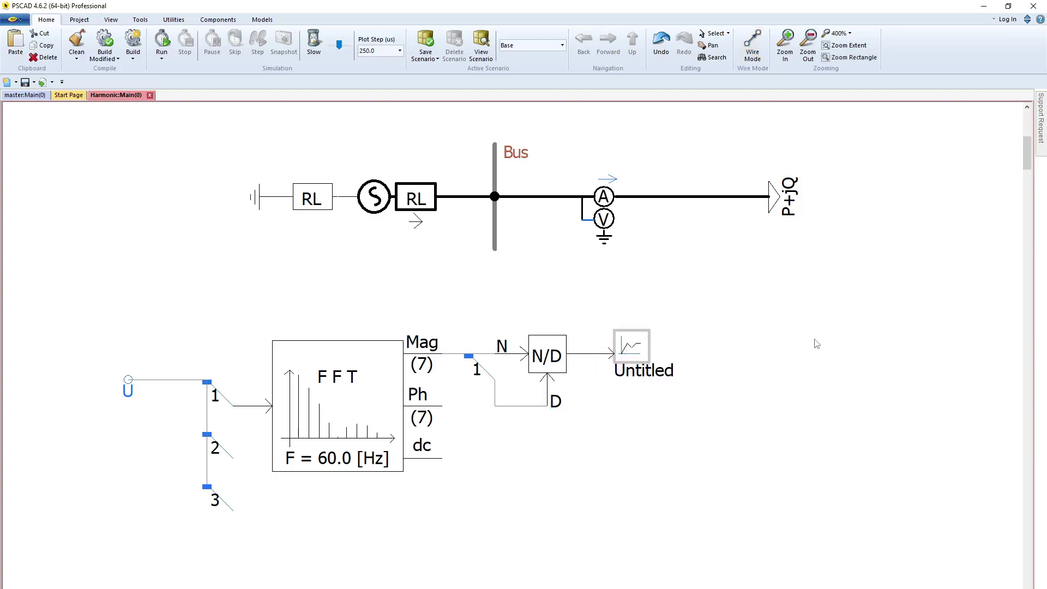
# - Set the FFT scanner's base frequency to 50 Hz
pyautogui.doubleClick(346, 400)
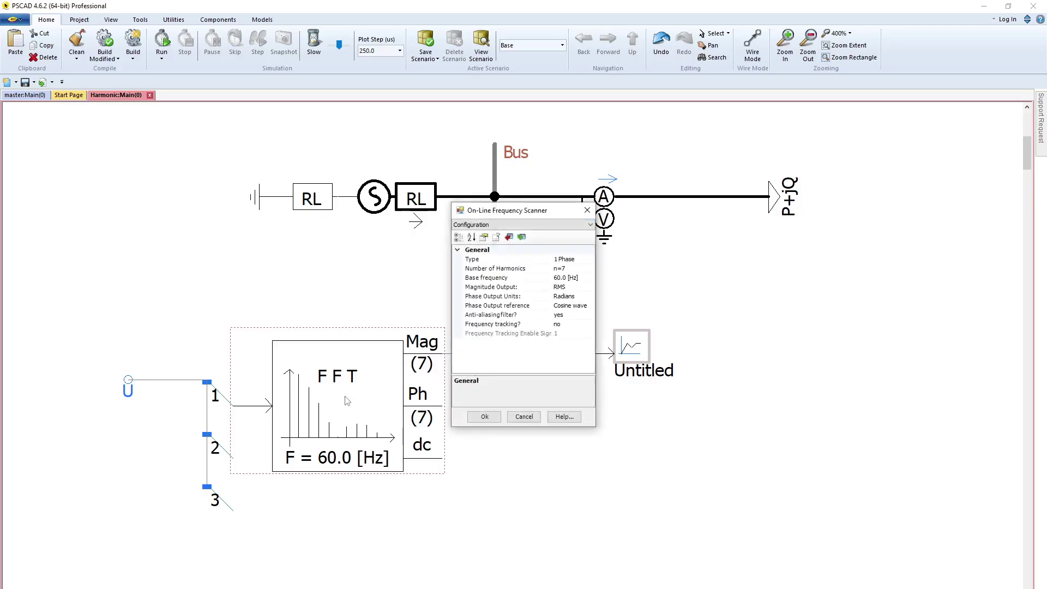
pyautogui.click(561, 278)
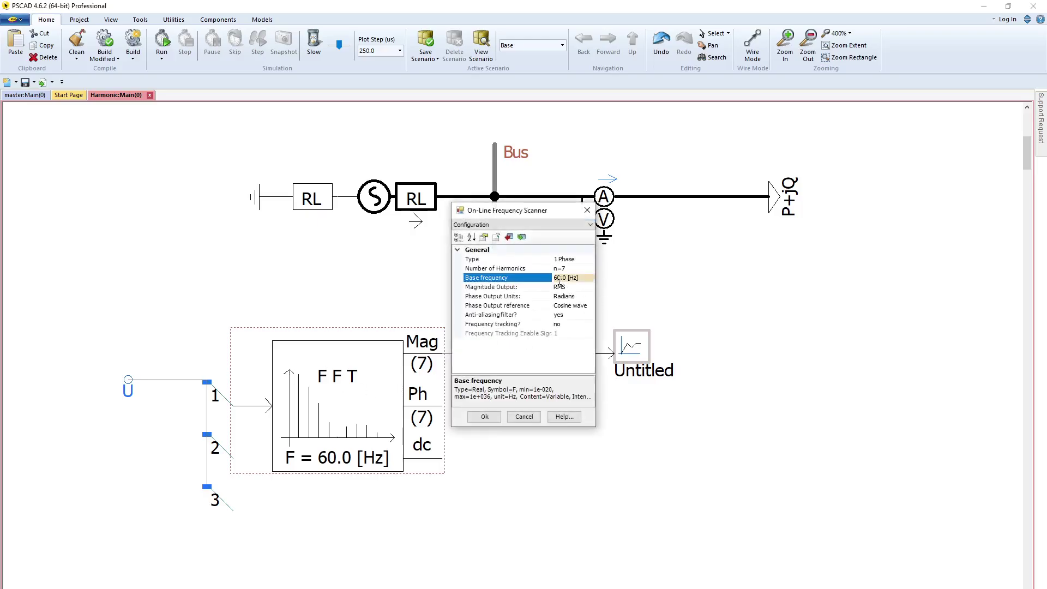
pyautogui.press('BackSpace')
pyautogui.write('5')
pyautogui.click(484, 417)
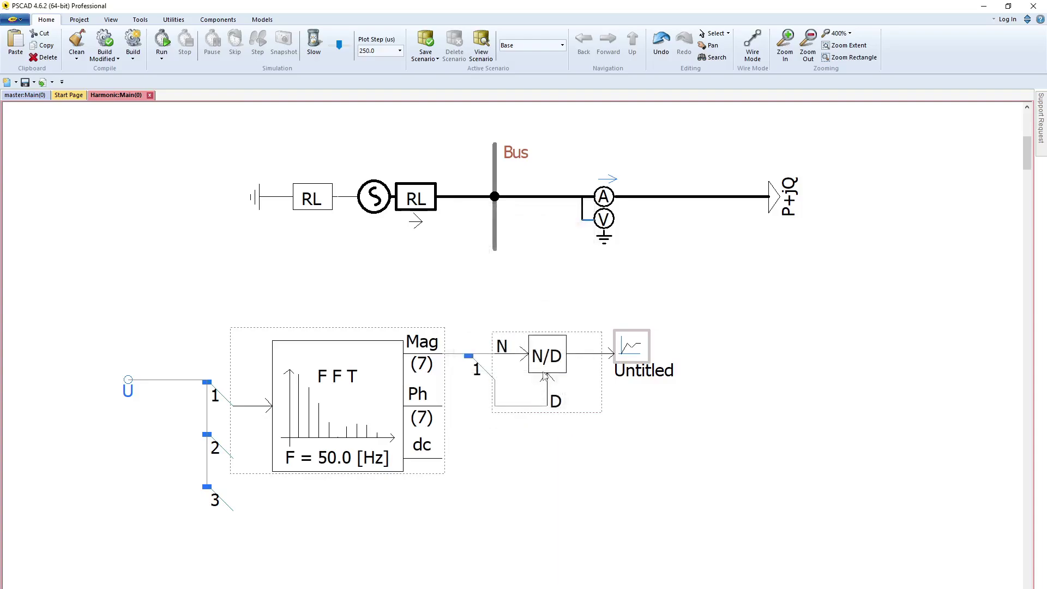
pyautogui.doubleClick(380, 371)
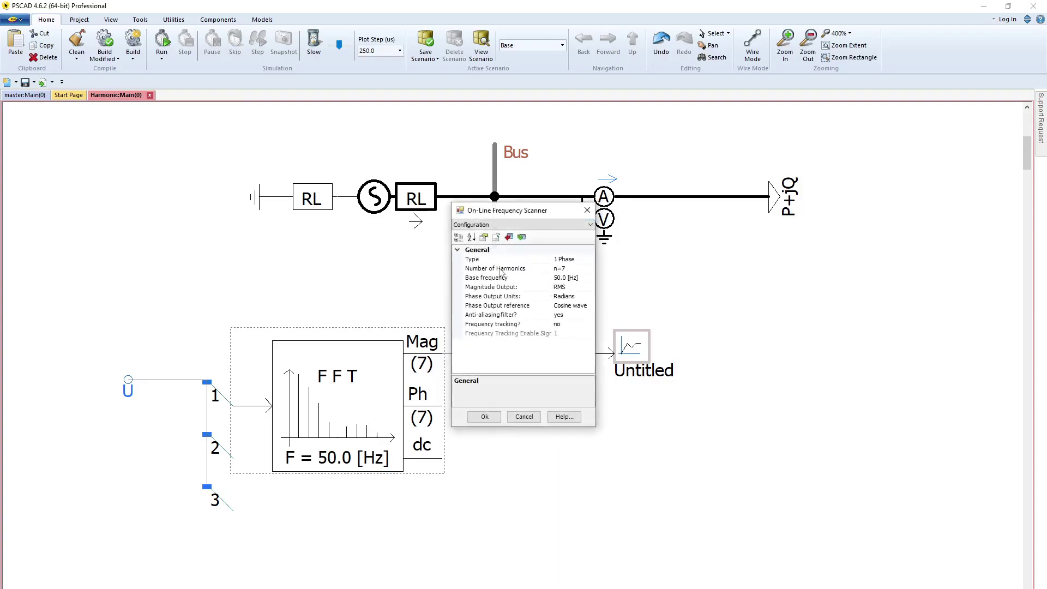
pyautogui.click(485, 417)
# - Set the divider's dimension to 7
pyautogui.doubleClick(550, 368)
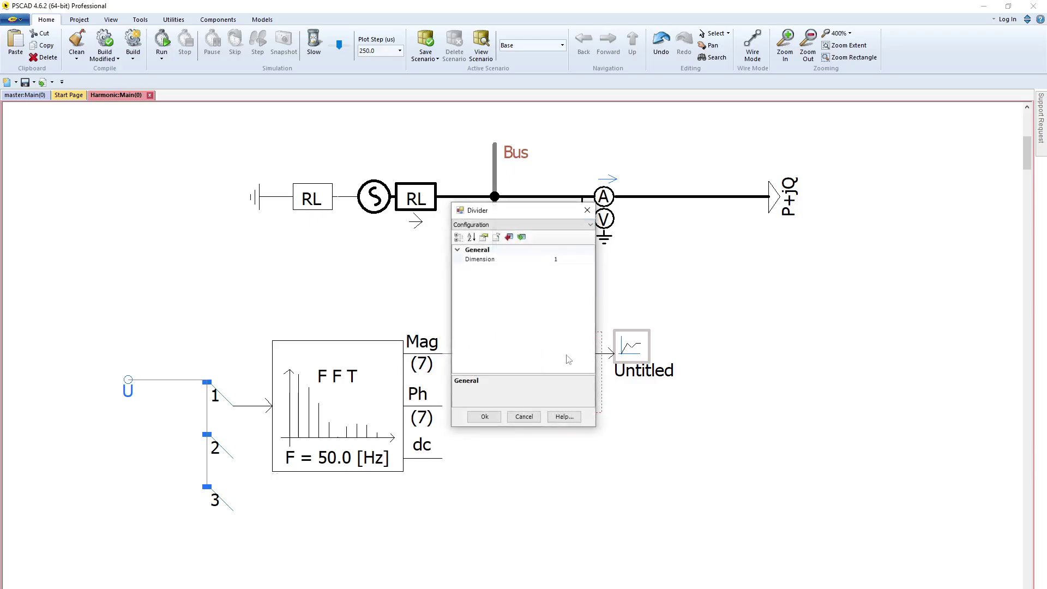
pyautogui.click(571, 259)
pyautogui.write('7')
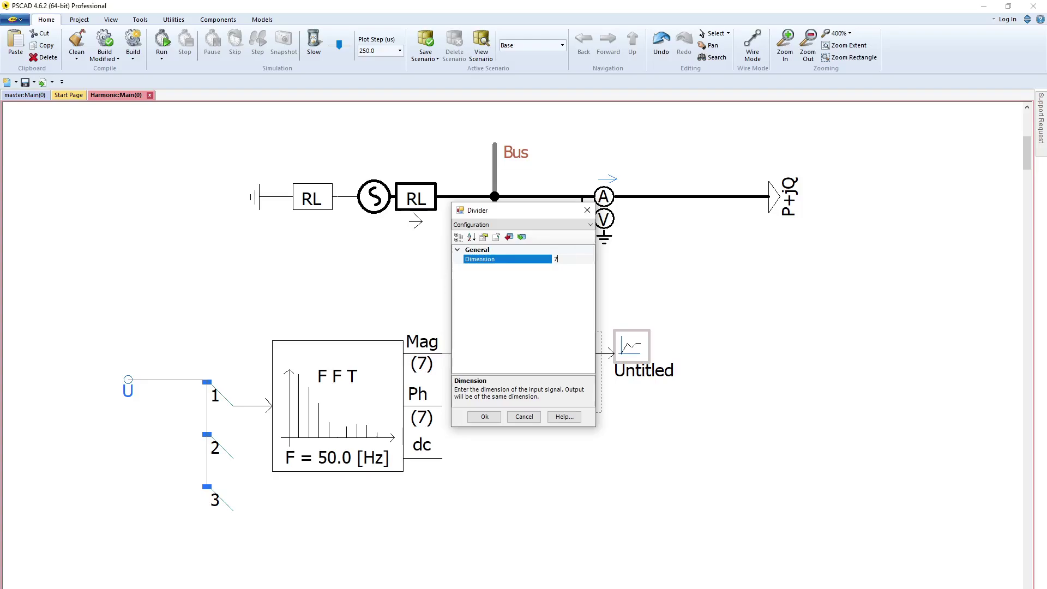
pyautogui.click(486, 416)
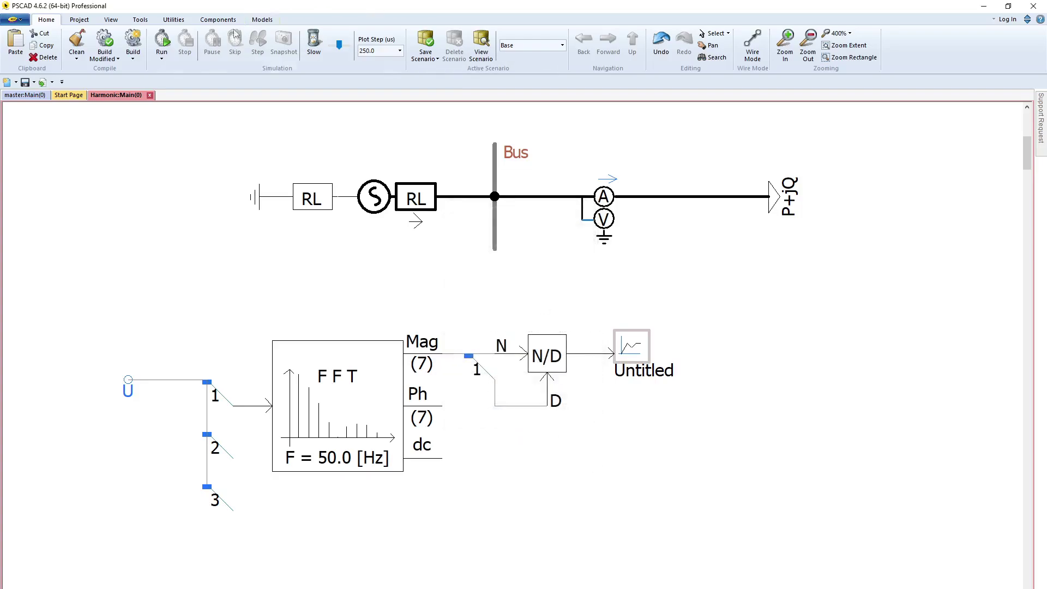
# - Run the simulation, building with 0 errors and 0 warnings
pyautogui.click(161, 41)
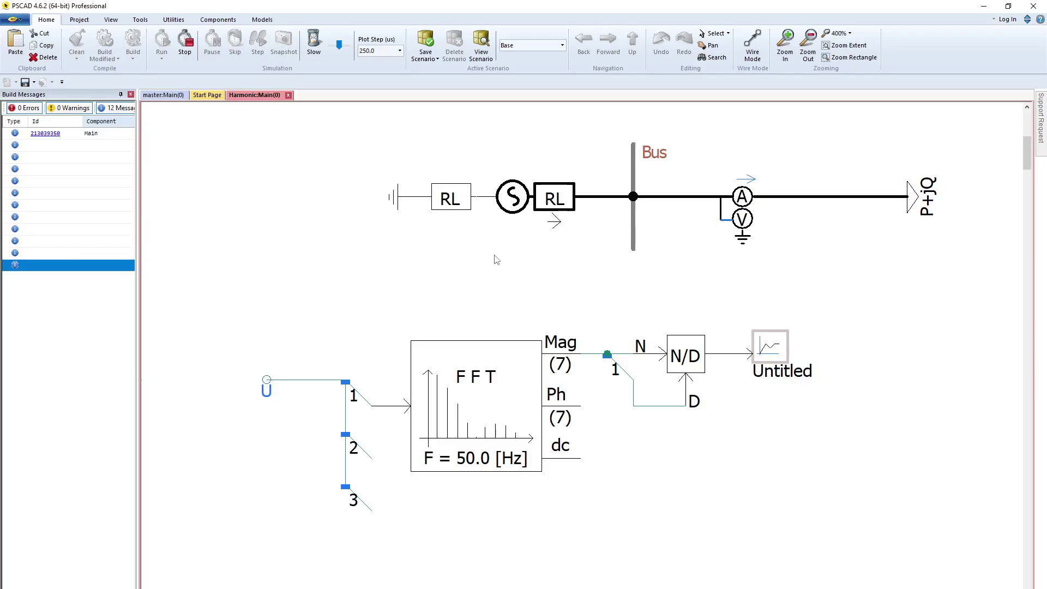
pyautogui.scroll(-1, 495, 260)
pyautogui.hscroll(3, 409, 427)
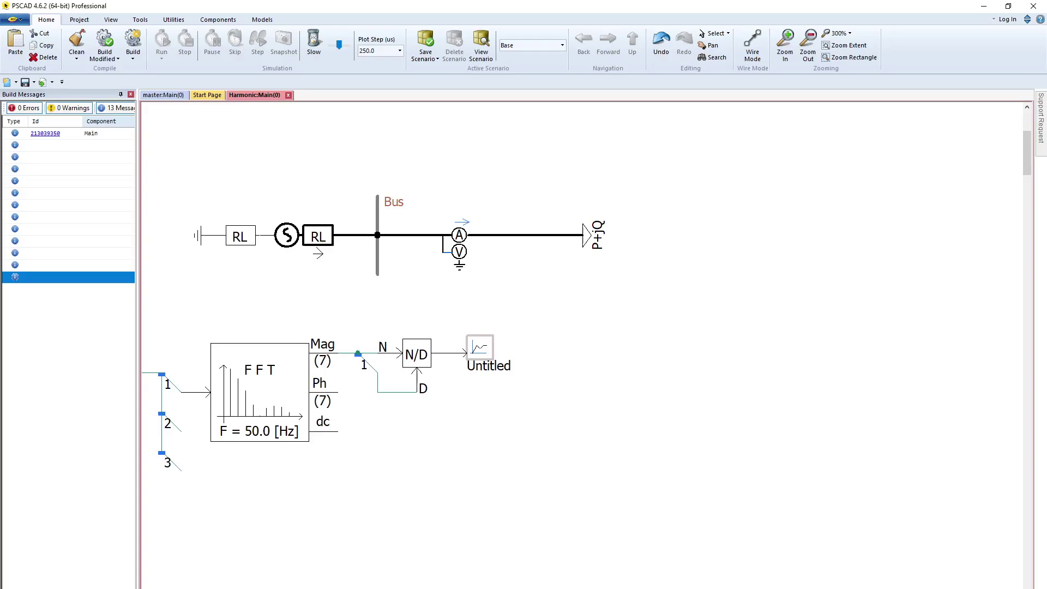
pyautogui.hscroll(-2, 327, 409)
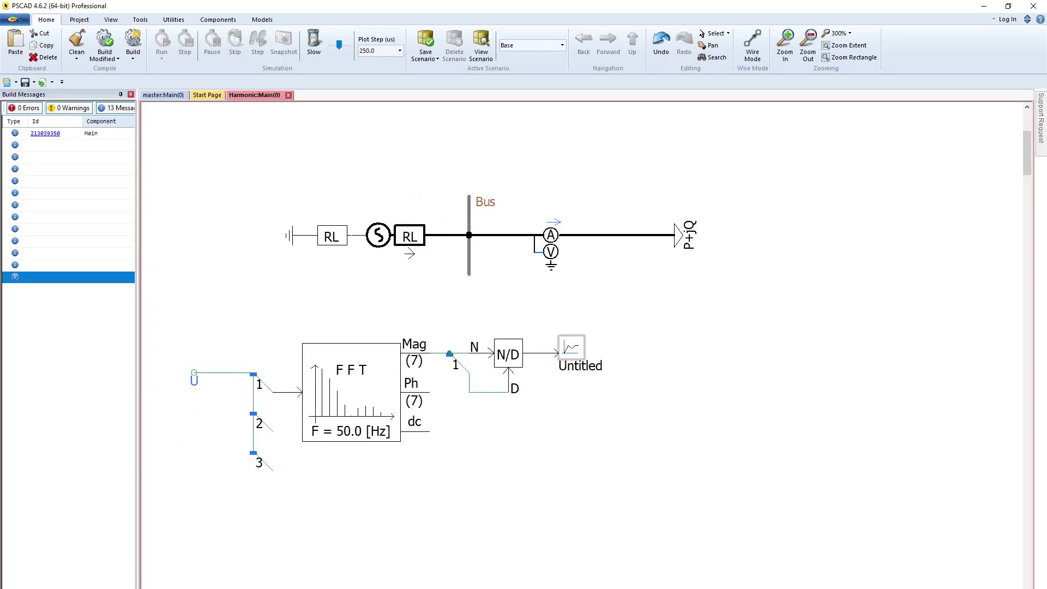
# - Add an overlay graph for the Untitled output channel, enlarge it, and run the simulation
pyautogui.rightClick(565, 358)
pyautogui.moveTo(614, 260)
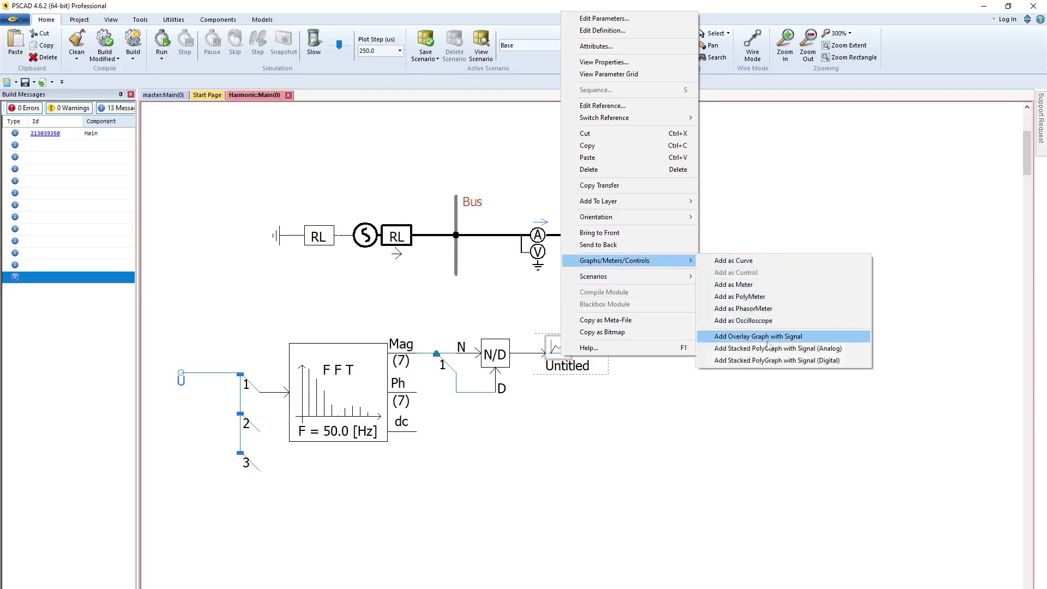
pyautogui.click(761, 337)
pyautogui.moveTo(785, 320)
pyautogui.mouseDown()
pyautogui.moveTo(615, 269)
pyautogui.moveTo(613, 254)
pyautogui.mouseUp()
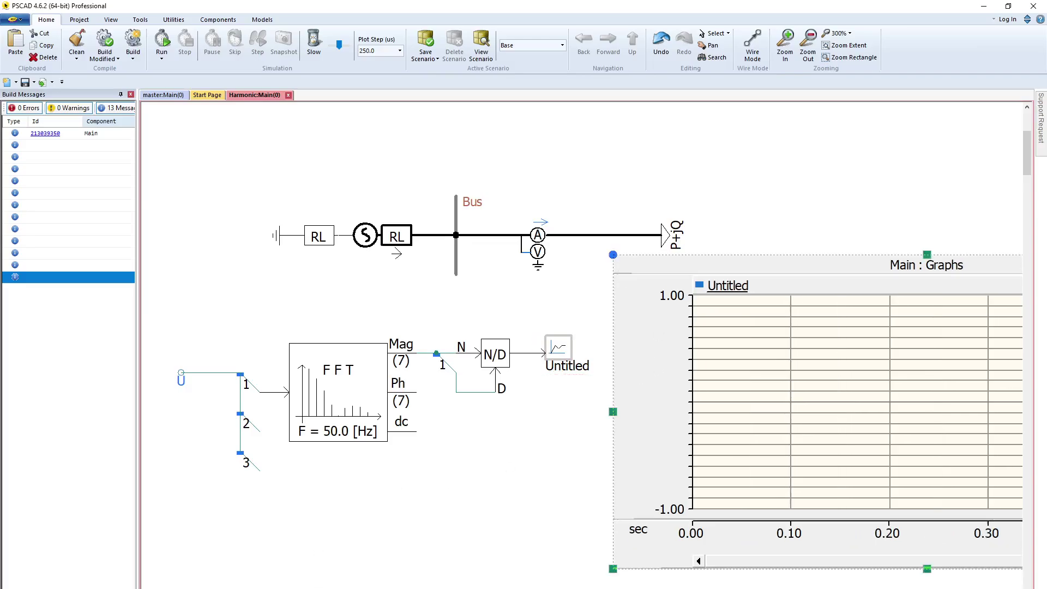
pyautogui.hscroll(5, 560, 246)
pyautogui.scroll(-5, 559, 190)
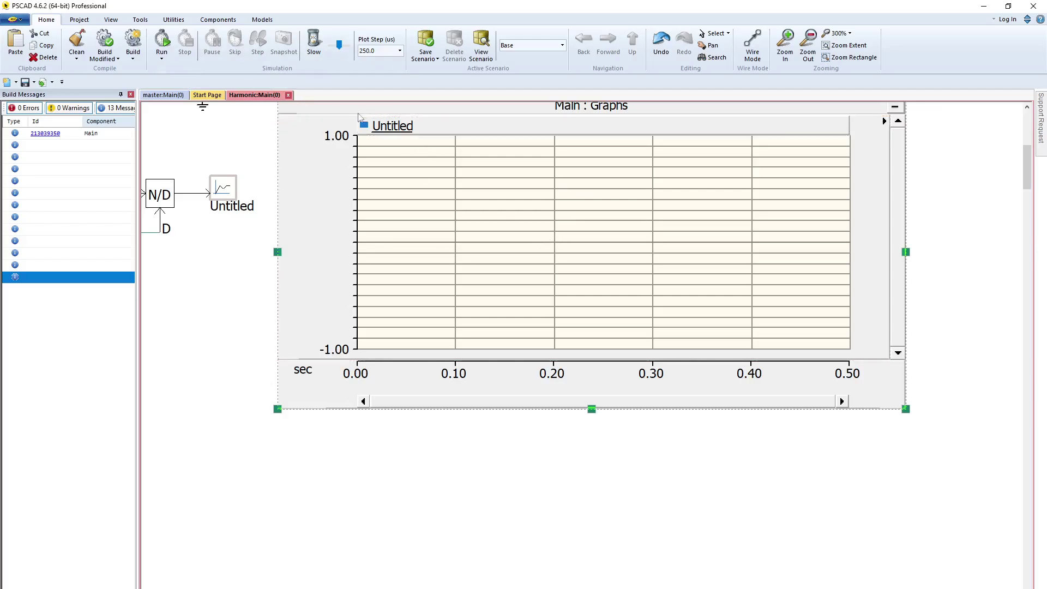
pyautogui.click(162, 45)
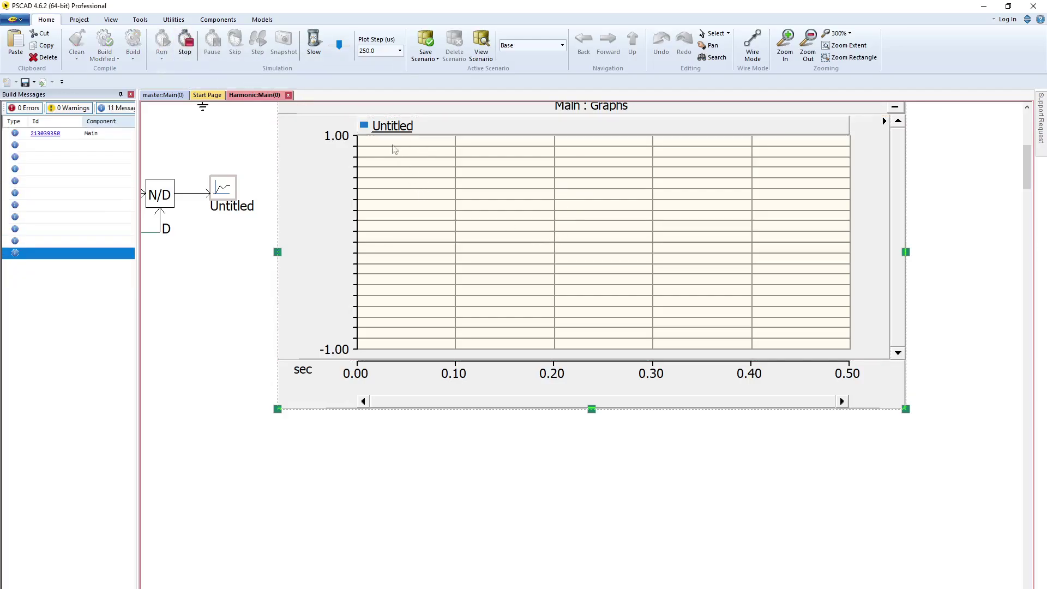
pyautogui.scroll(3, 344, 118)
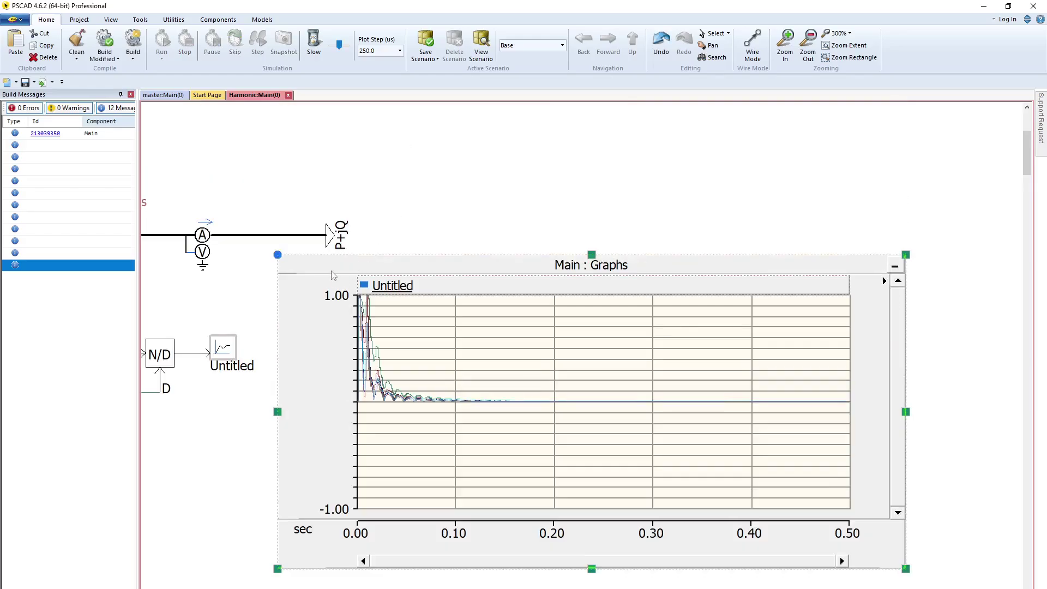
# - Fit the graph's Y extents to the harmonic traces and reposition the frame on the canvas
pyautogui.press('y')
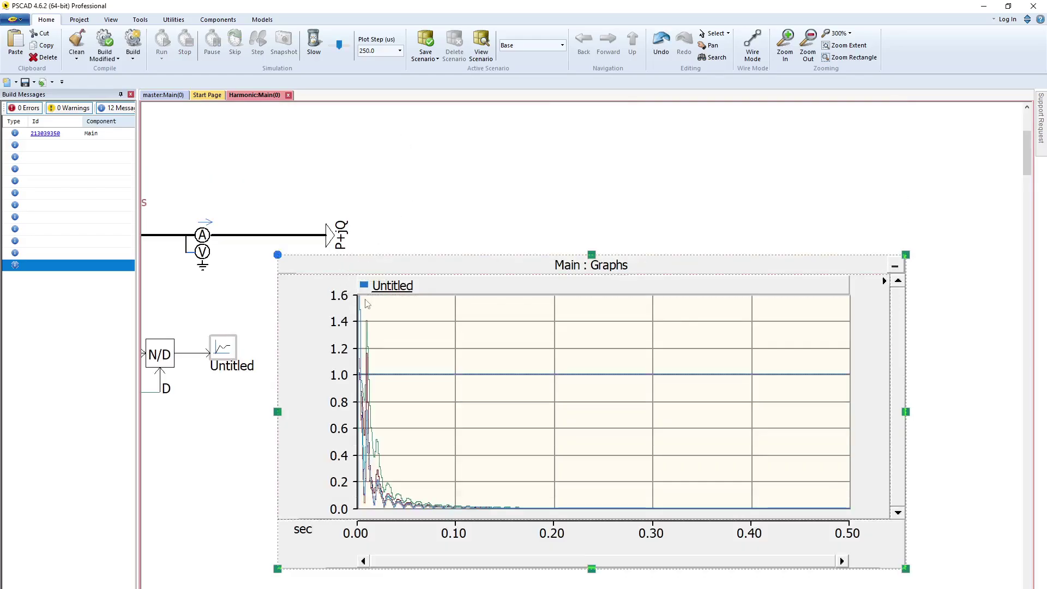
pyautogui.moveTo(641, 261); pyautogui.dragTo(720, 262)
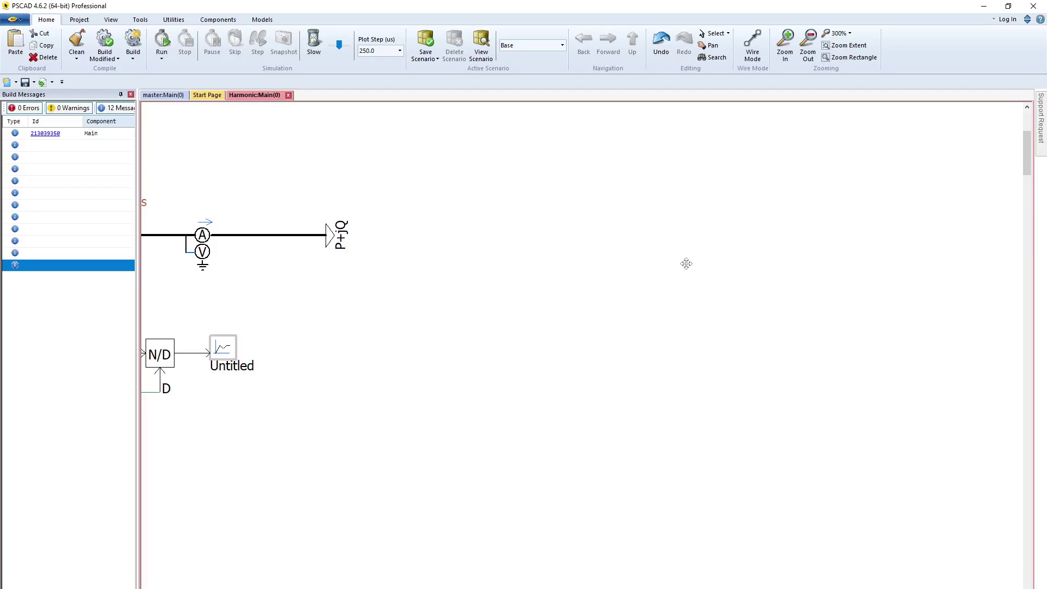
pyautogui.click(697, 265)
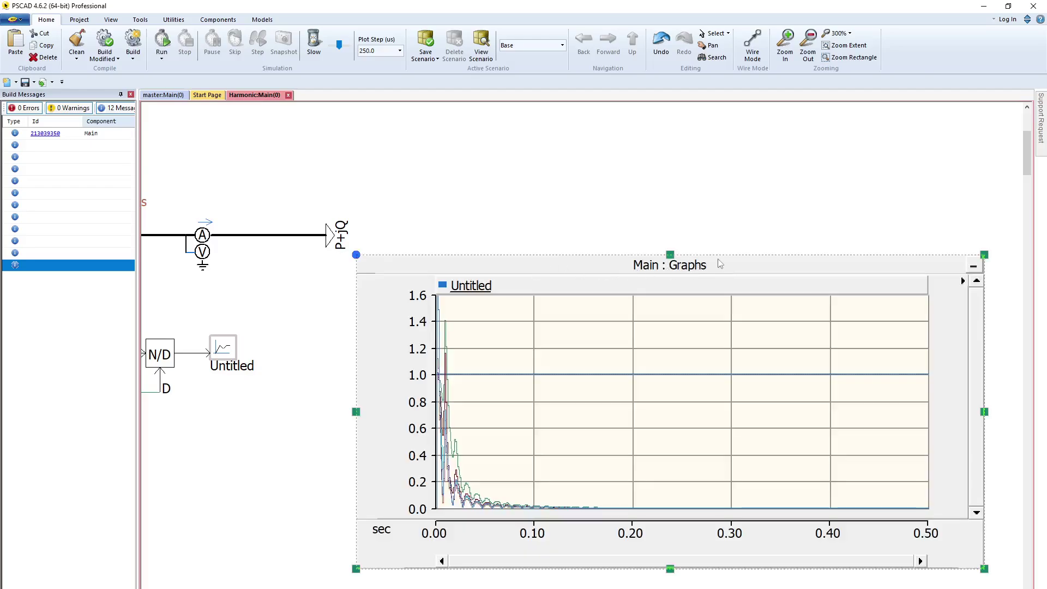
pyautogui.press('Delete')
pyautogui.moveTo(669, 207); pyautogui.dragTo(671, 115)
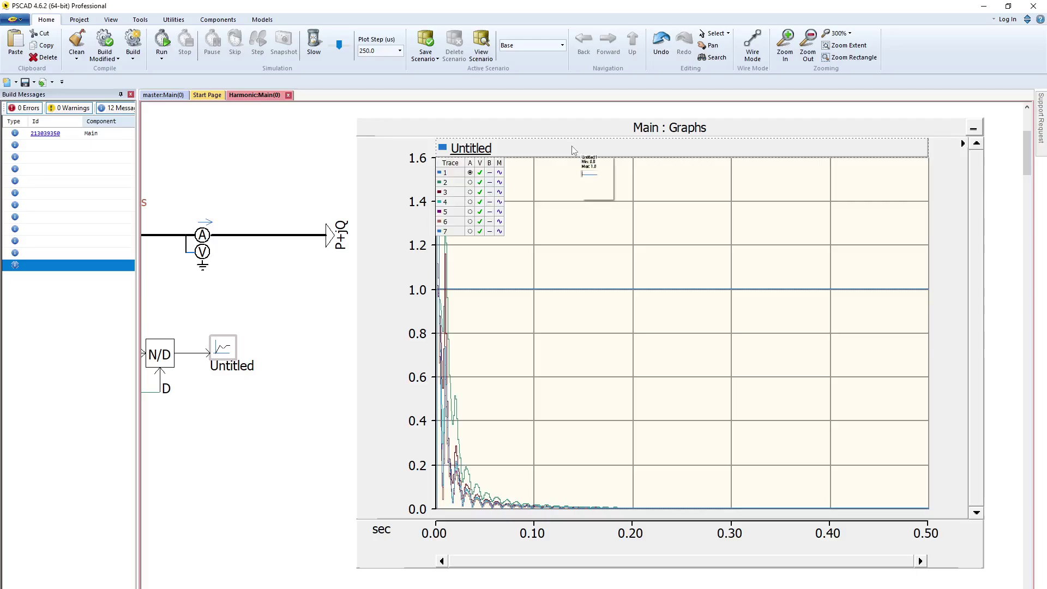
pyautogui.click(964, 144)
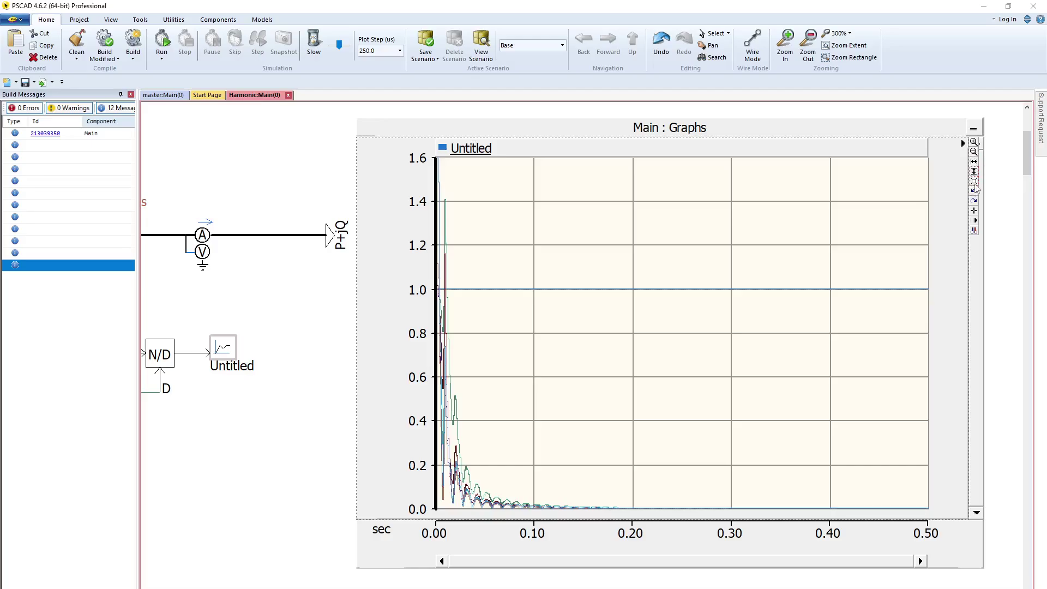
pyautogui.click(975, 187)
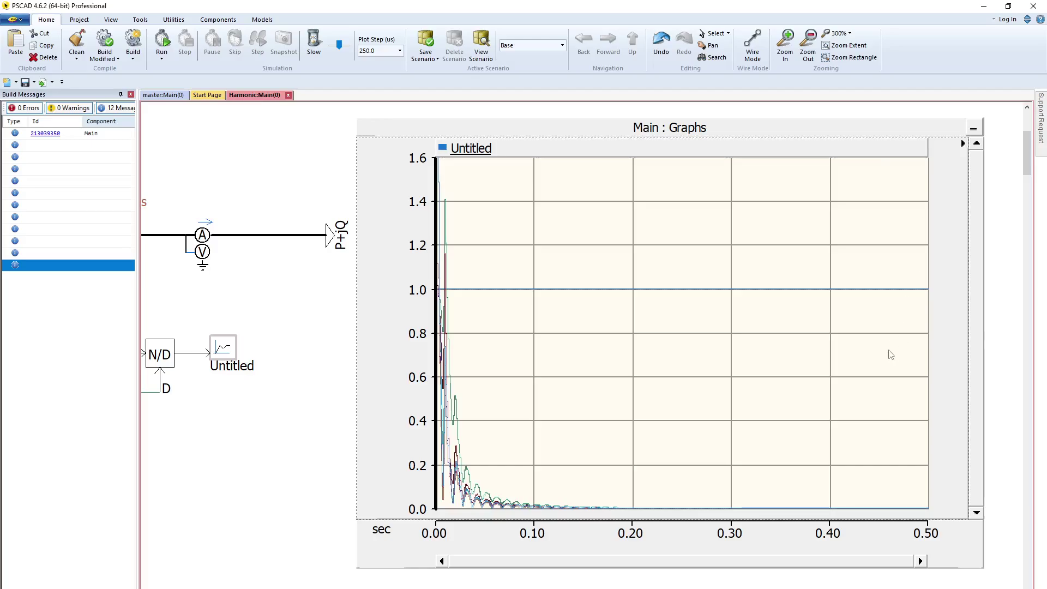
pyautogui.hscroll(-5, 573, 344)
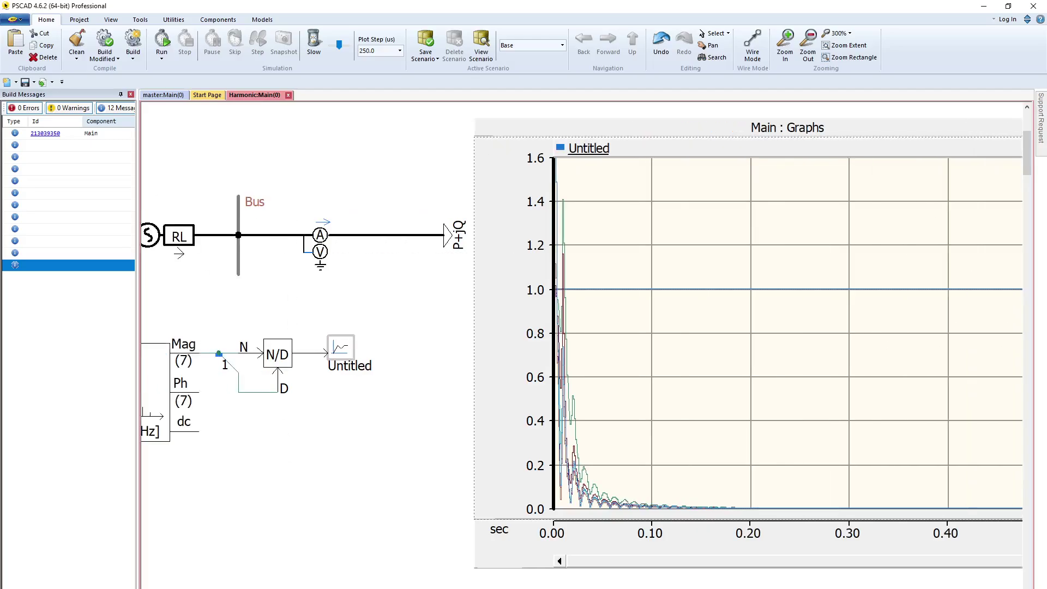
pyautogui.hscroll(-5, 573, 345)
# - Set the FFT scanner's Number of Harmonics to n=15 and confirm
pyautogui.doubleClick(238, 383)
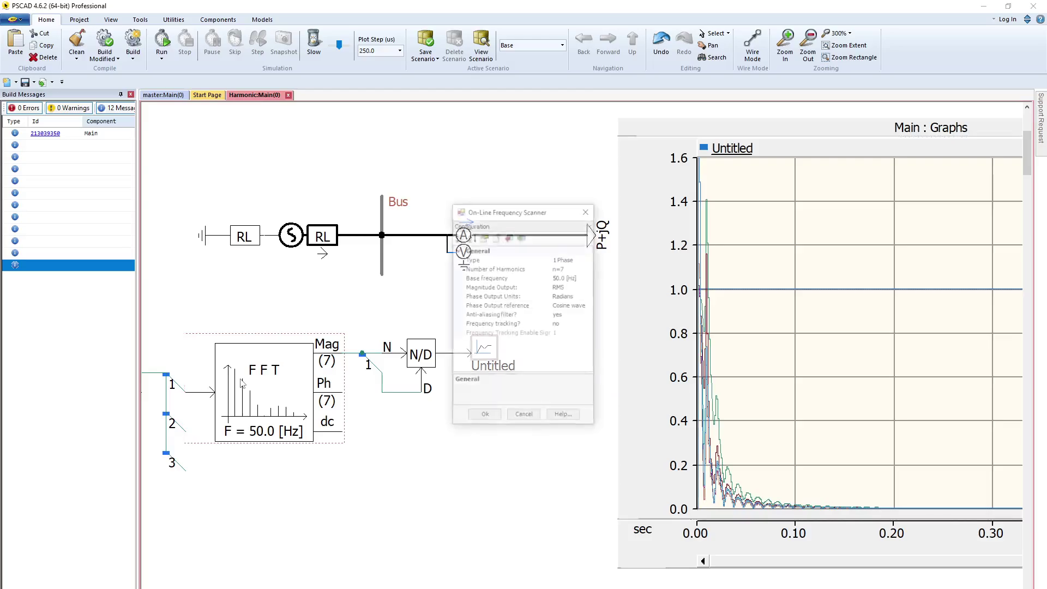
pyautogui.click(507, 269)
pyautogui.click(589, 270)
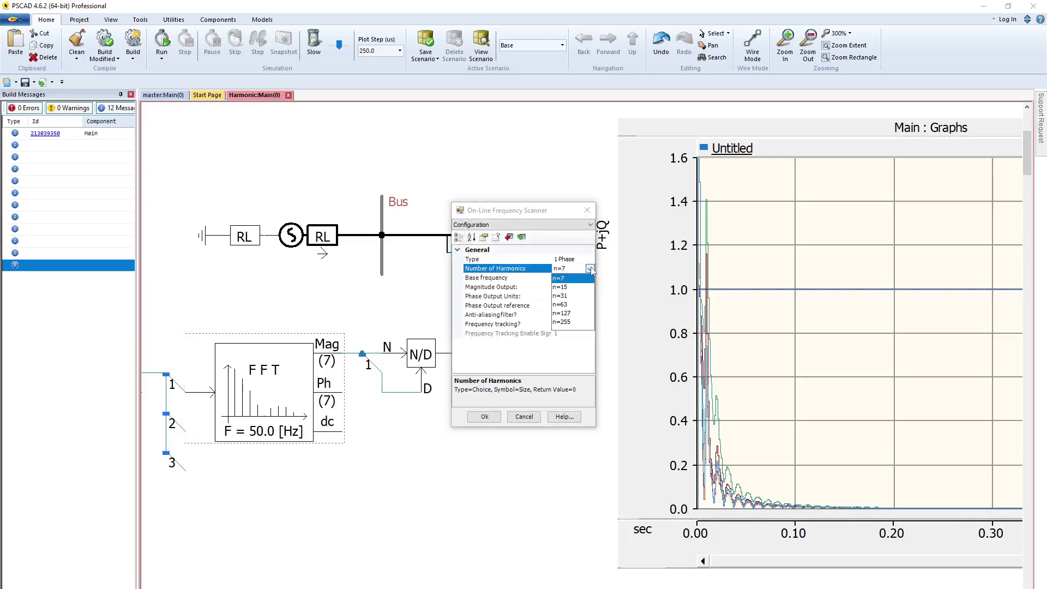
pyautogui.click(573, 291)
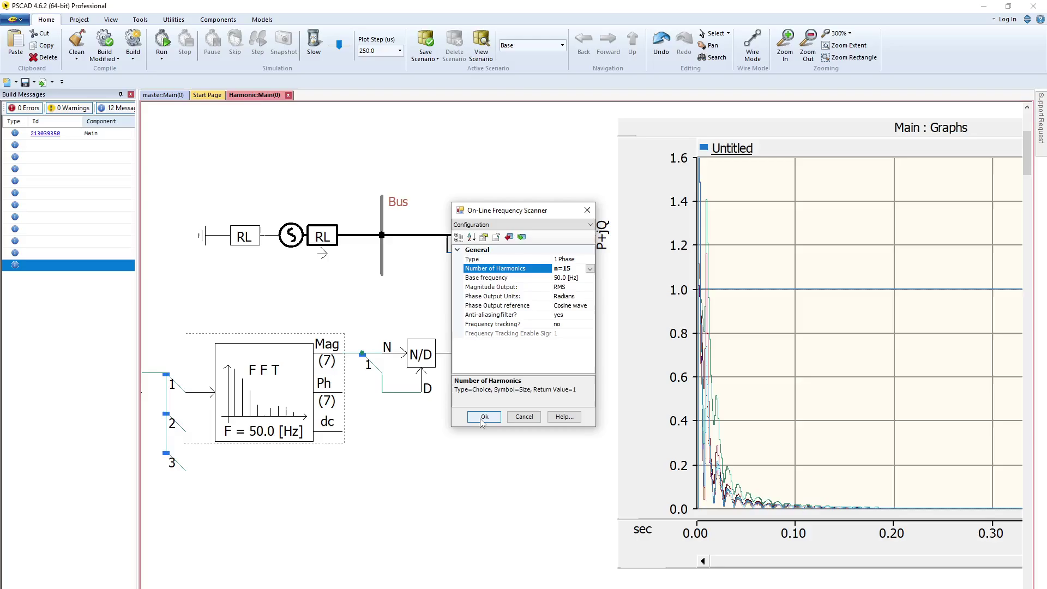
pyautogui.click(483, 418)
# - Edit the N/D divider's Dimension value and confirm its parameters
pyautogui.doubleClick(423, 357)
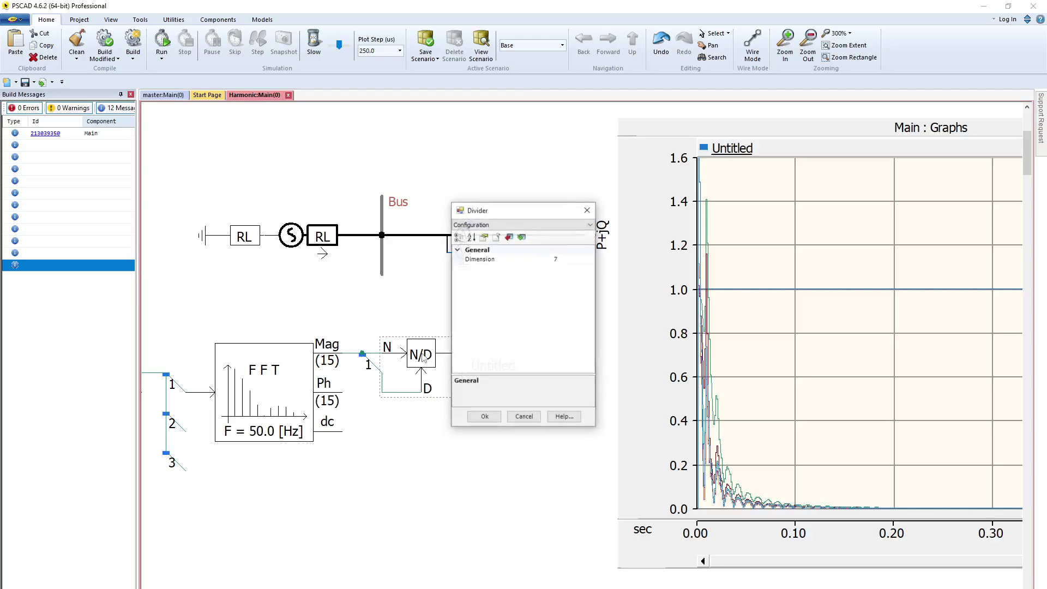
pyautogui.click(578, 261)
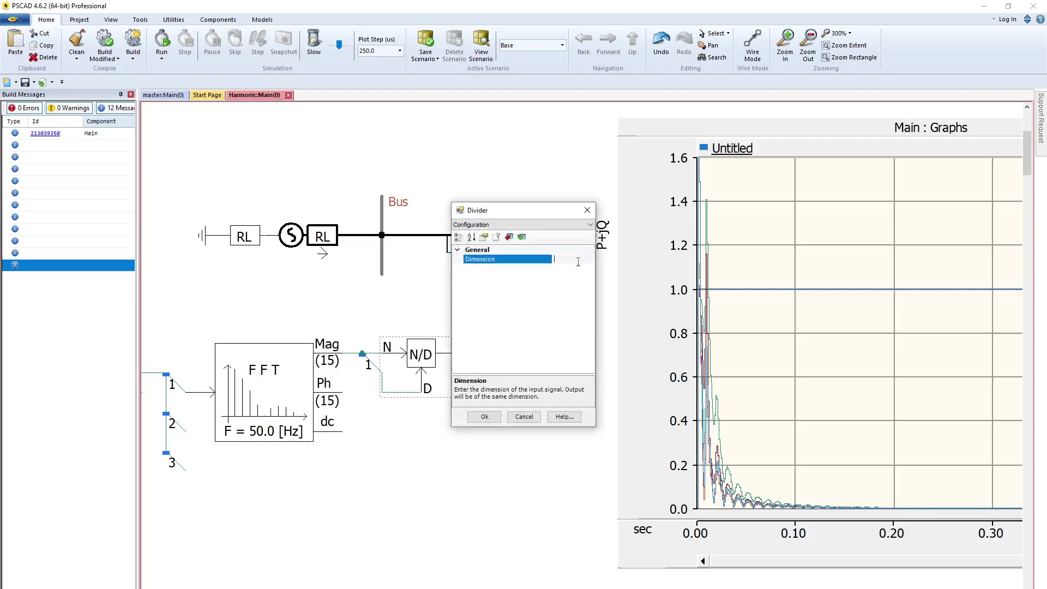
pyautogui.write('15')
pyautogui.click(483, 416)
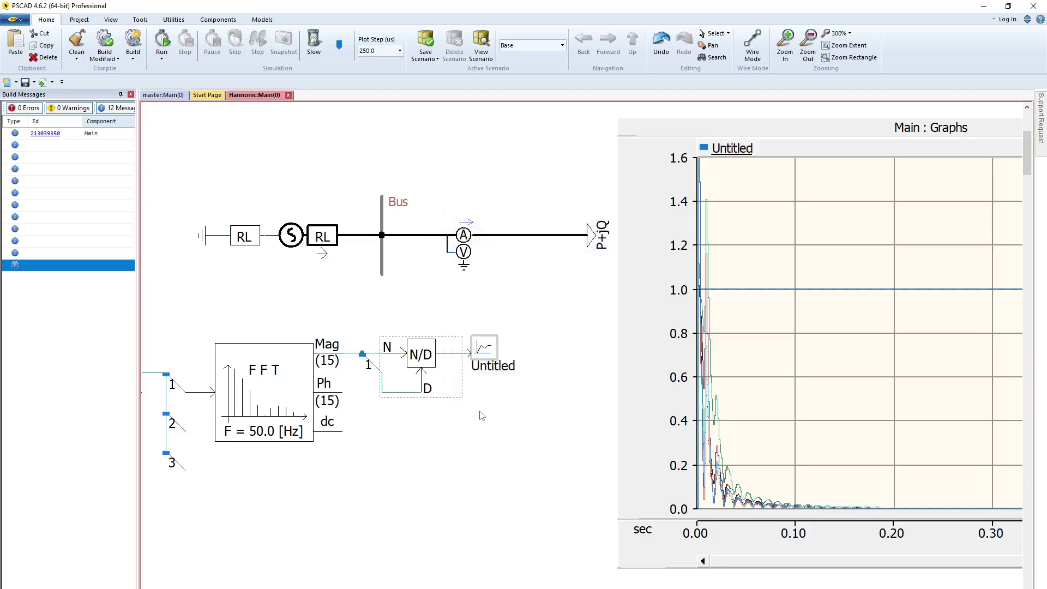
# - Rerun the simulation so the graph plots the updated harmonic magnitudes
pyautogui.click(162, 41)
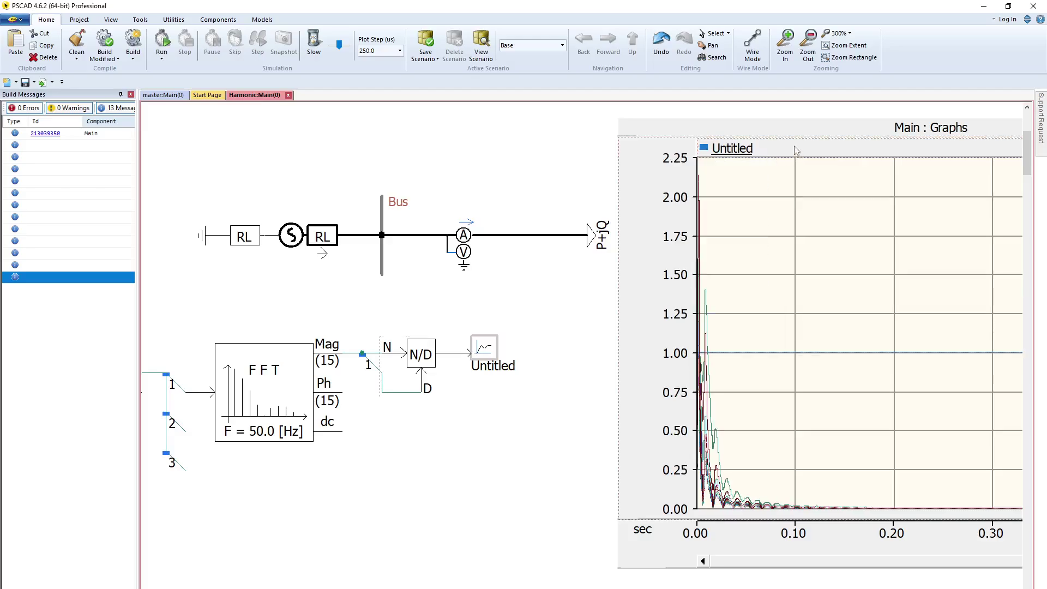
pyautogui.hscroll(10, 573, 327)
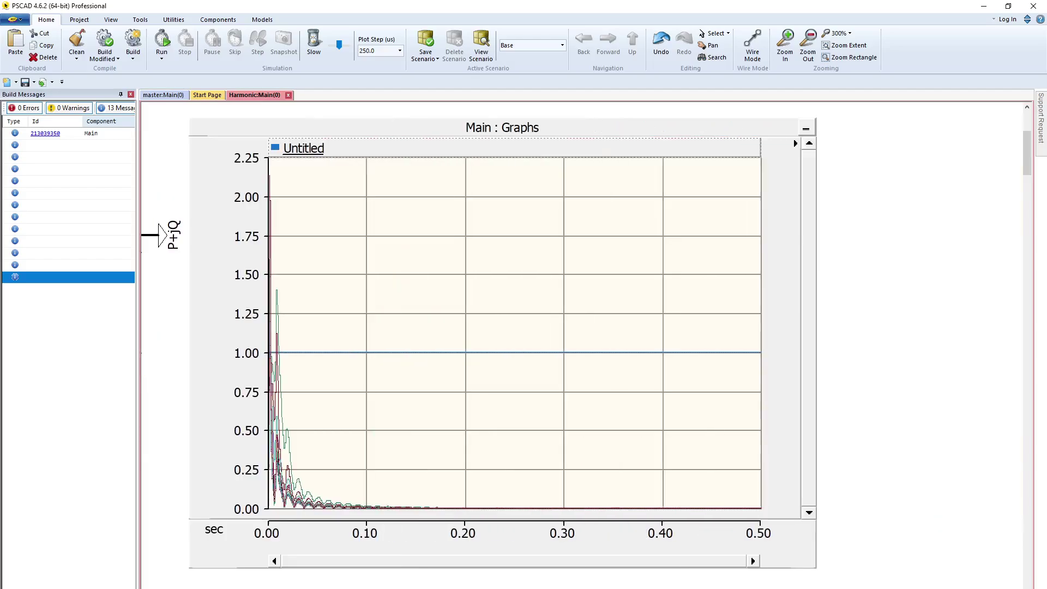
pyautogui.hscroll(1, 573, 328)
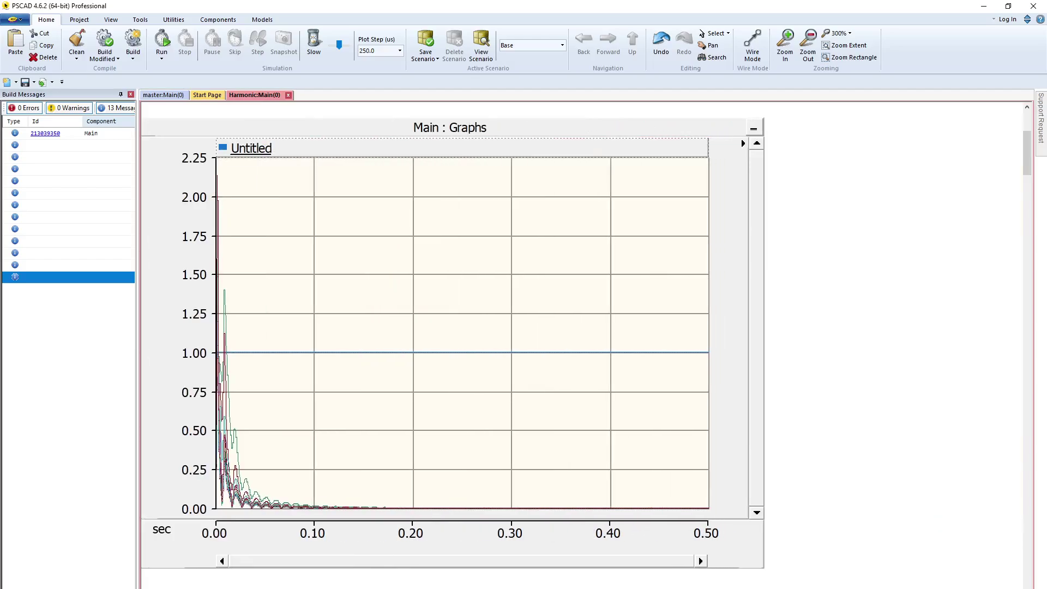
pyautogui.hscroll(-4, 573, 327)
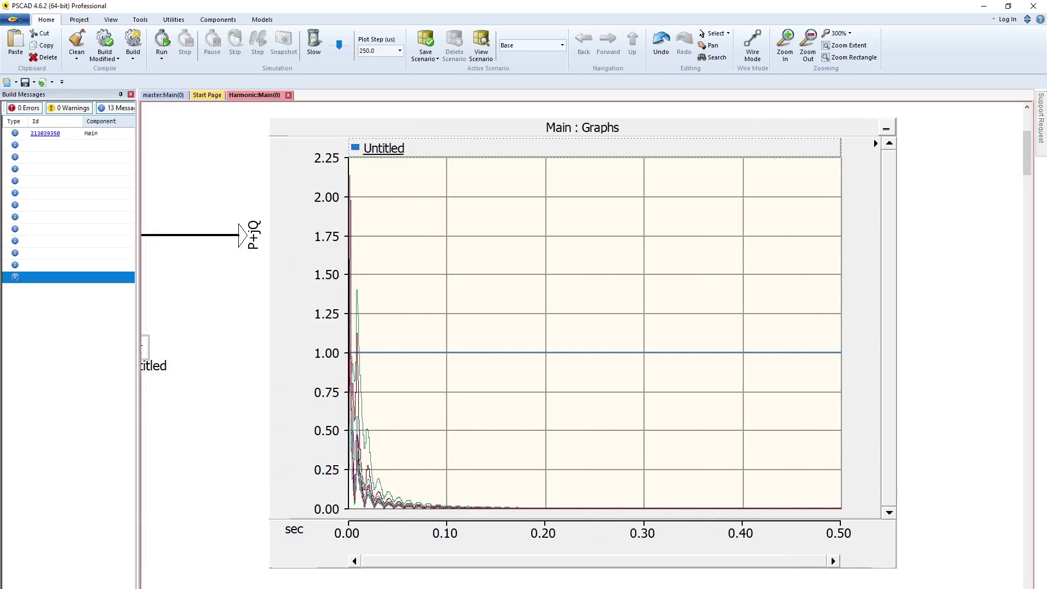
pyautogui.hscroll(-6, 533, 375)
pyautogui.hscroll(-3, 533, 374)
pyautogui.hscroll(-1, 531, 375)
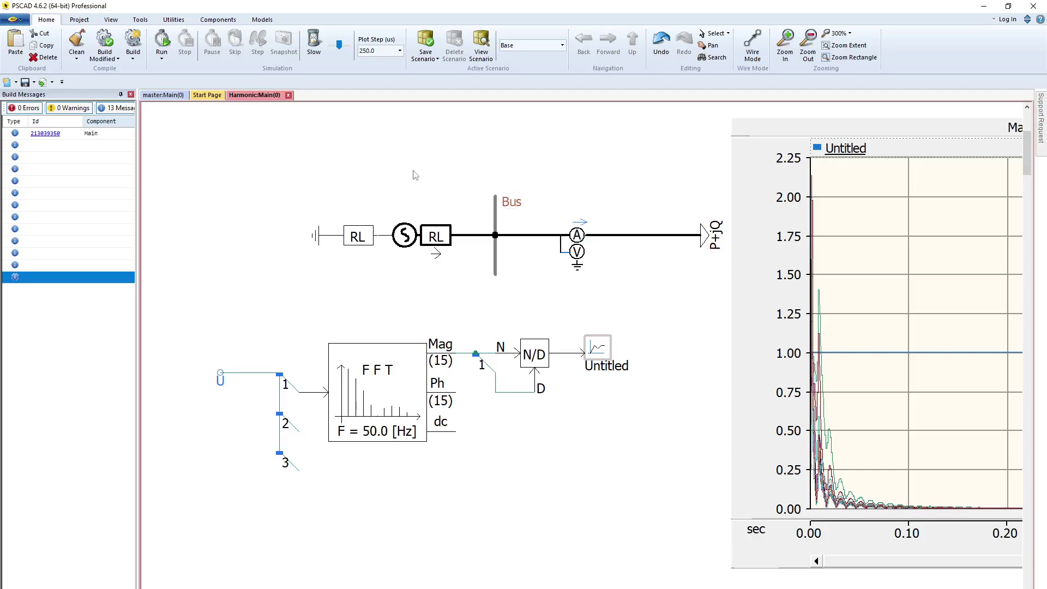
# - Enable Virtual Wires under the View ribbon's Canvas Overlays
pyautogui.click(112, 19)
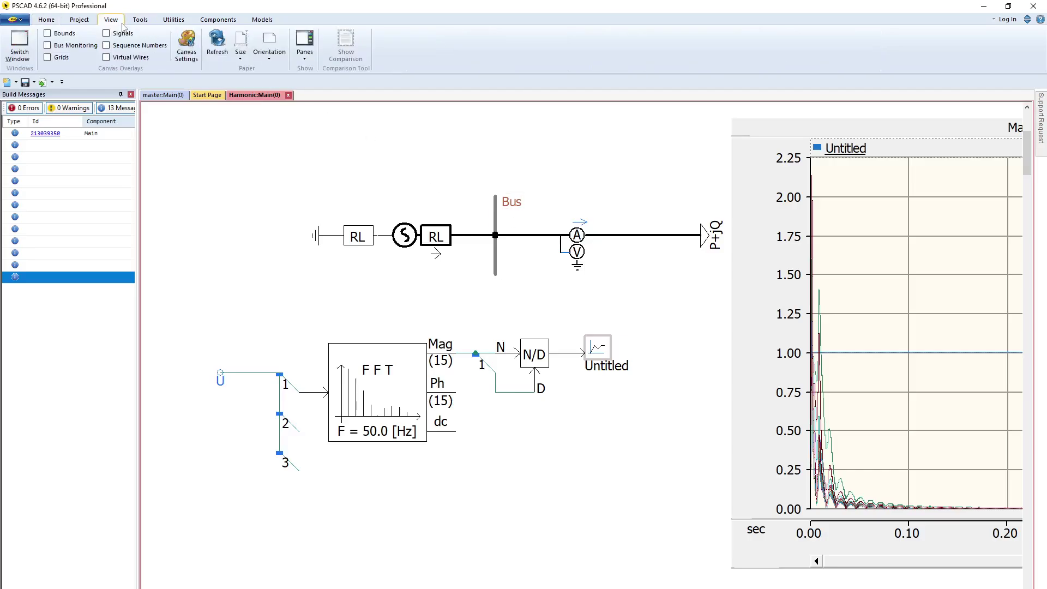
pyautogui.click(107, 58)
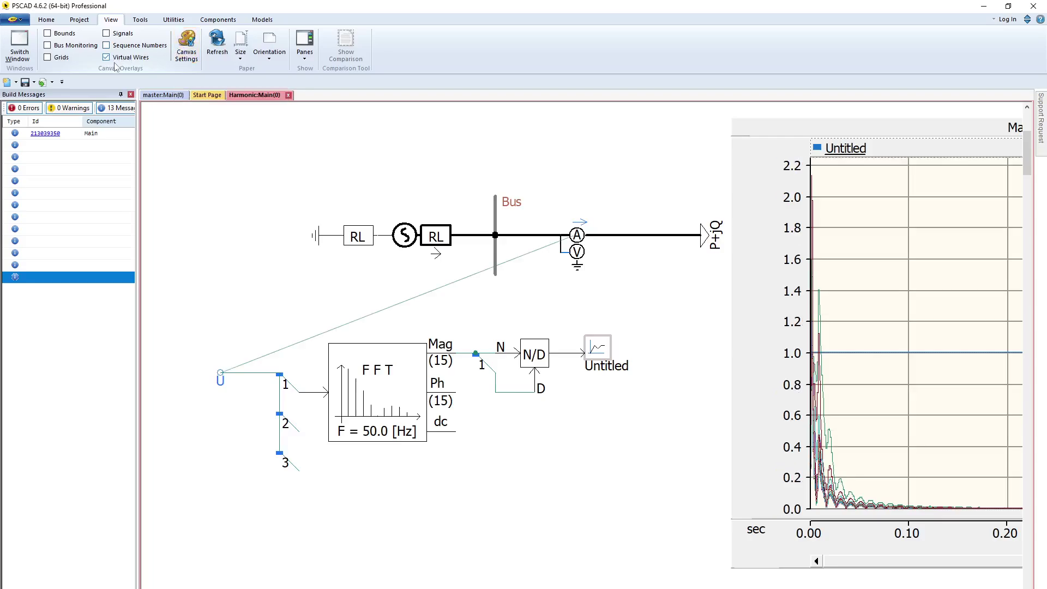